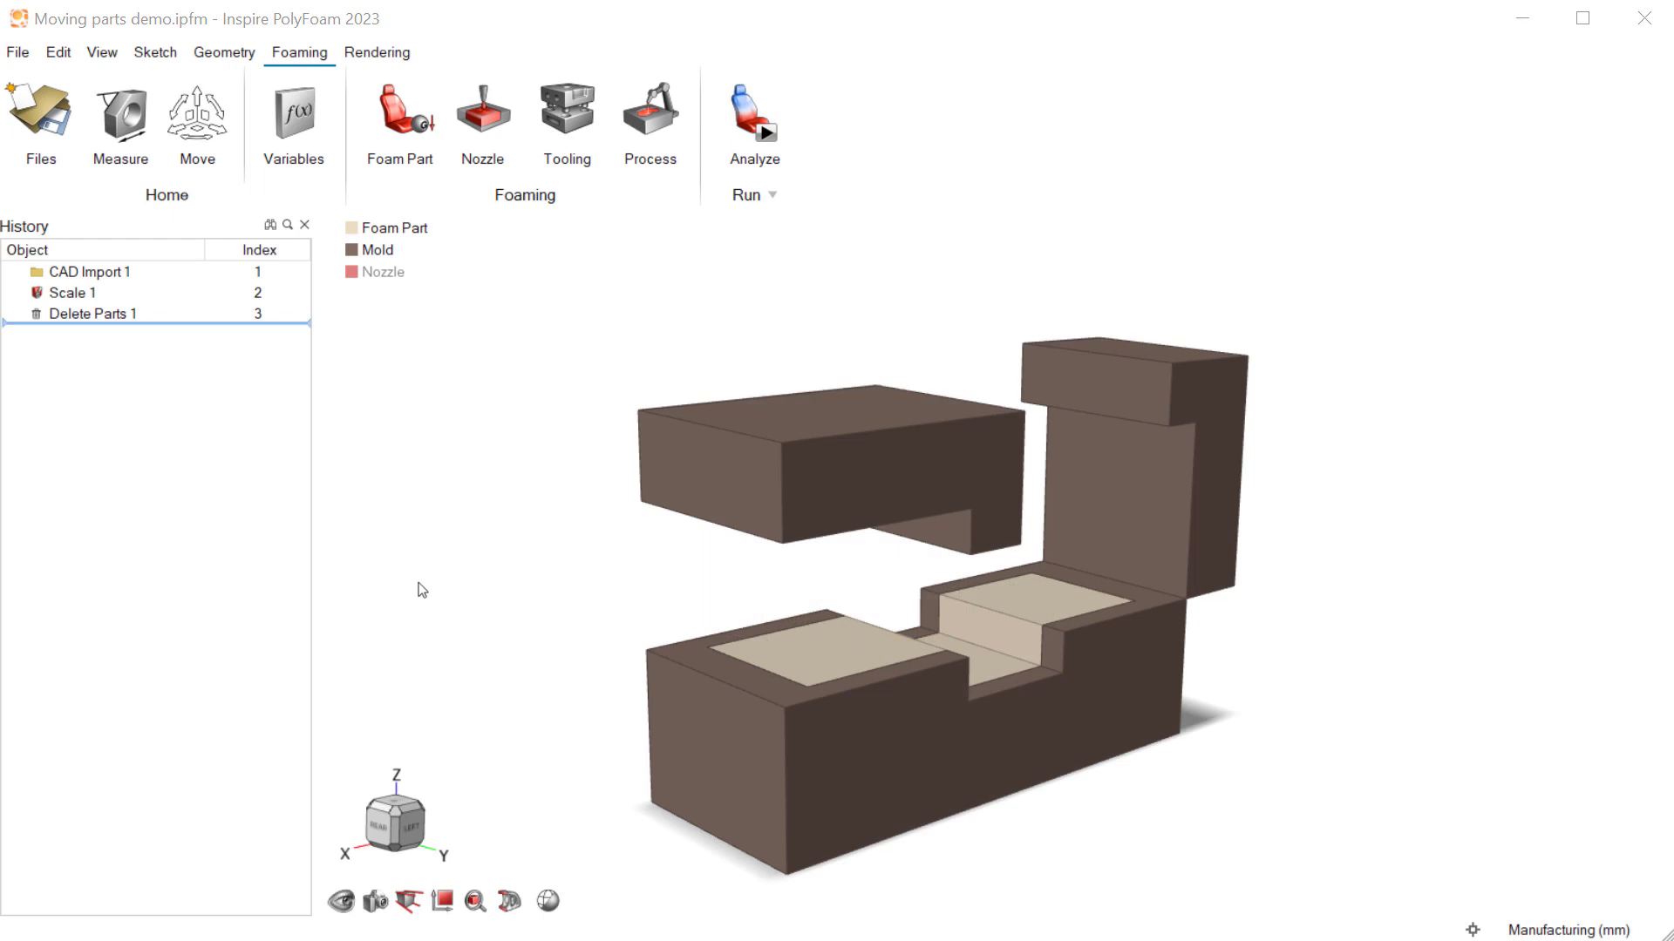
Isolate the foam part, the mold and the nozzle categories in turn, and show all of them again.
mouse_move(430, 231)
left_click(494, 235)
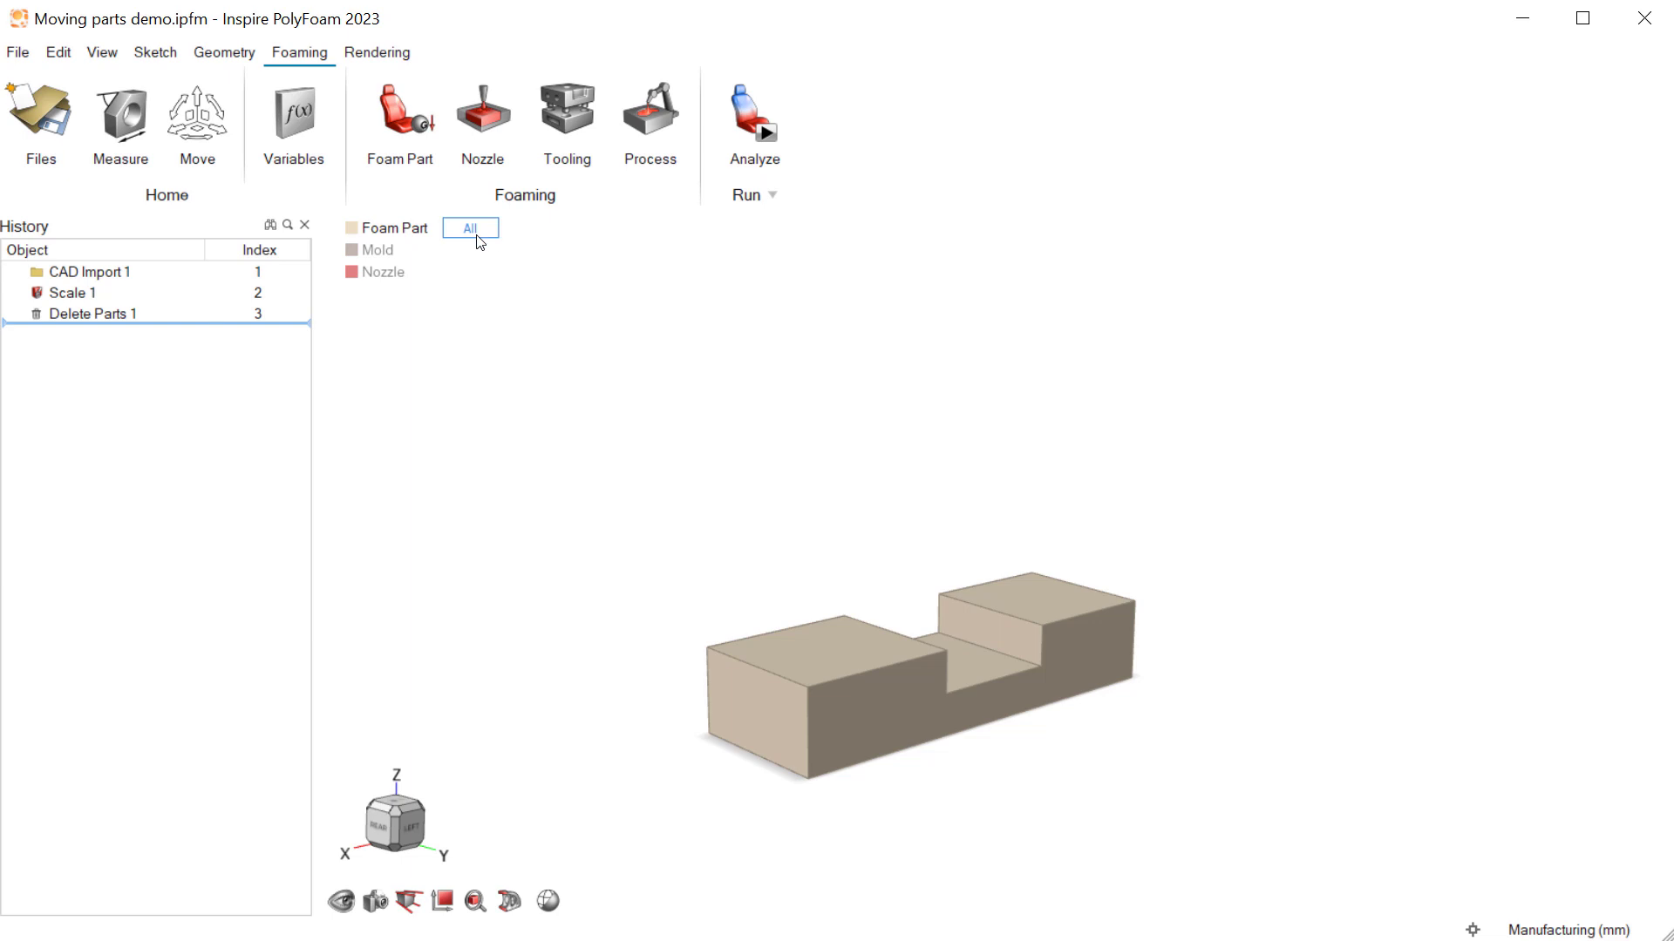
left_click(464, 253)
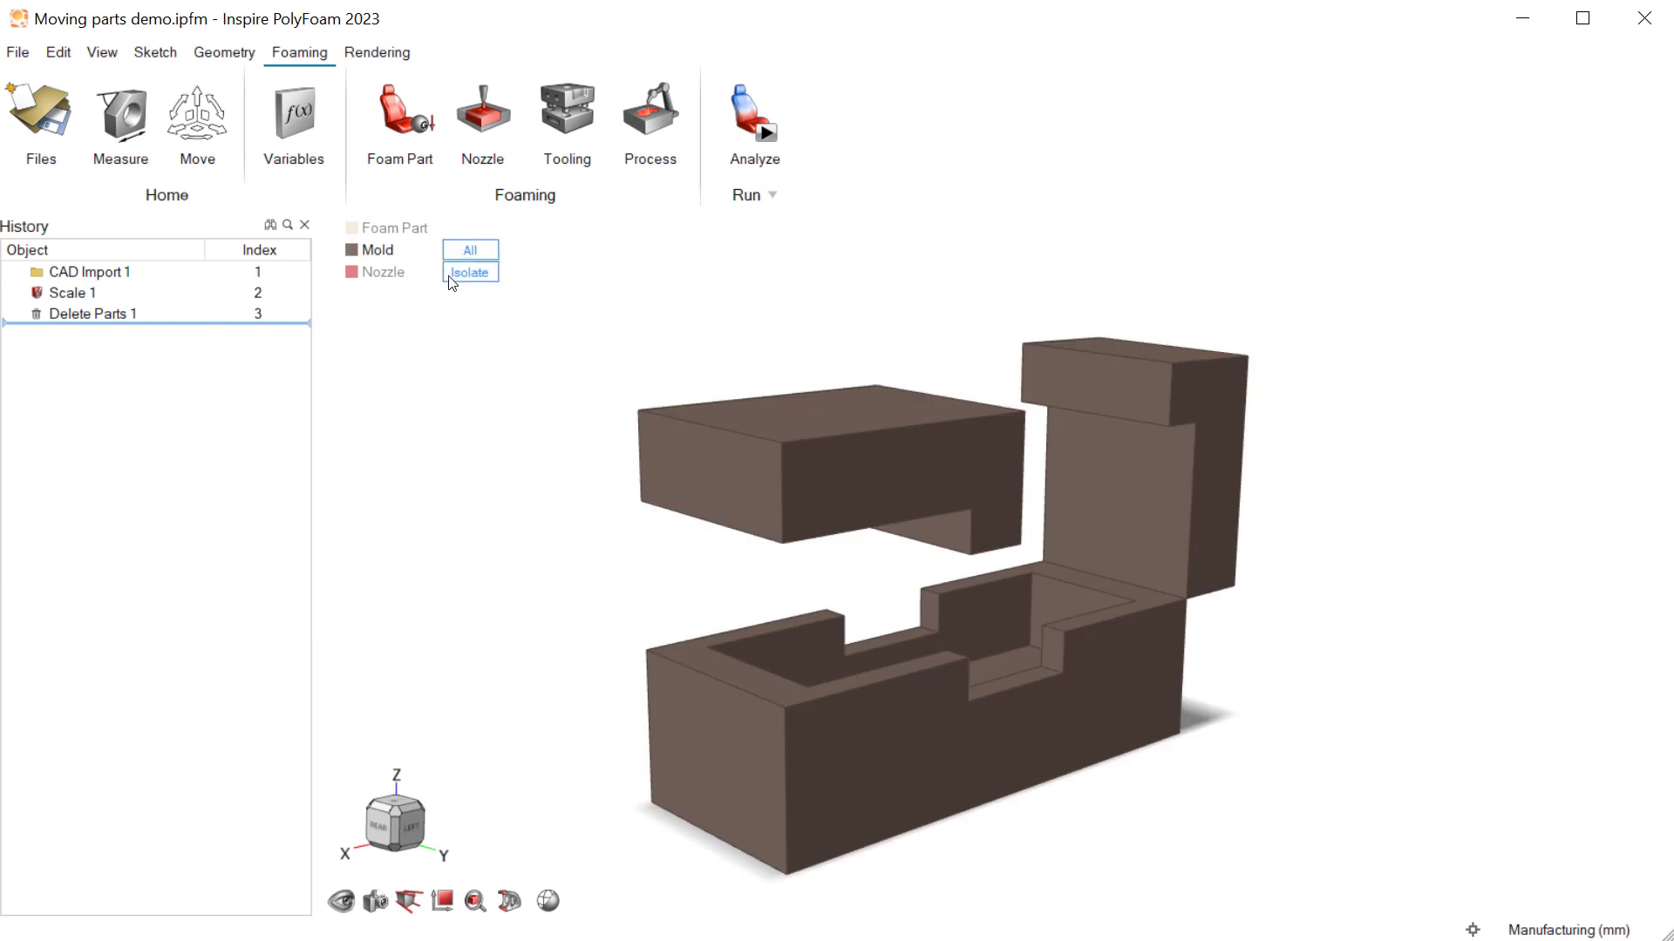
left_click(468, 273)
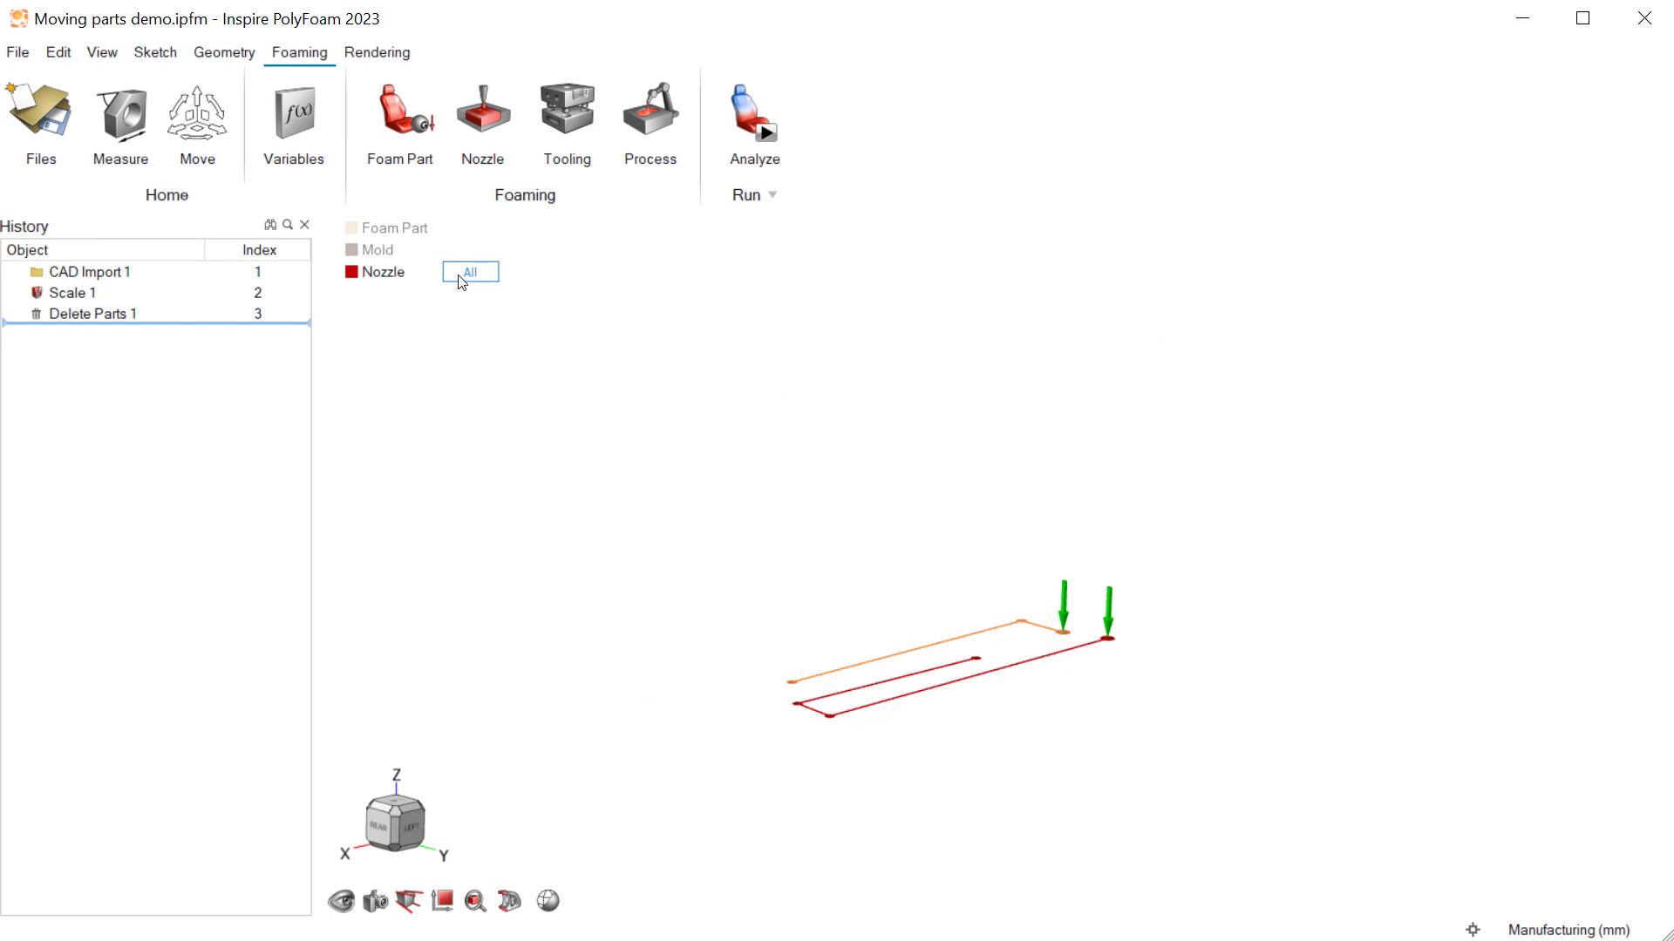
left_click(468, 273)
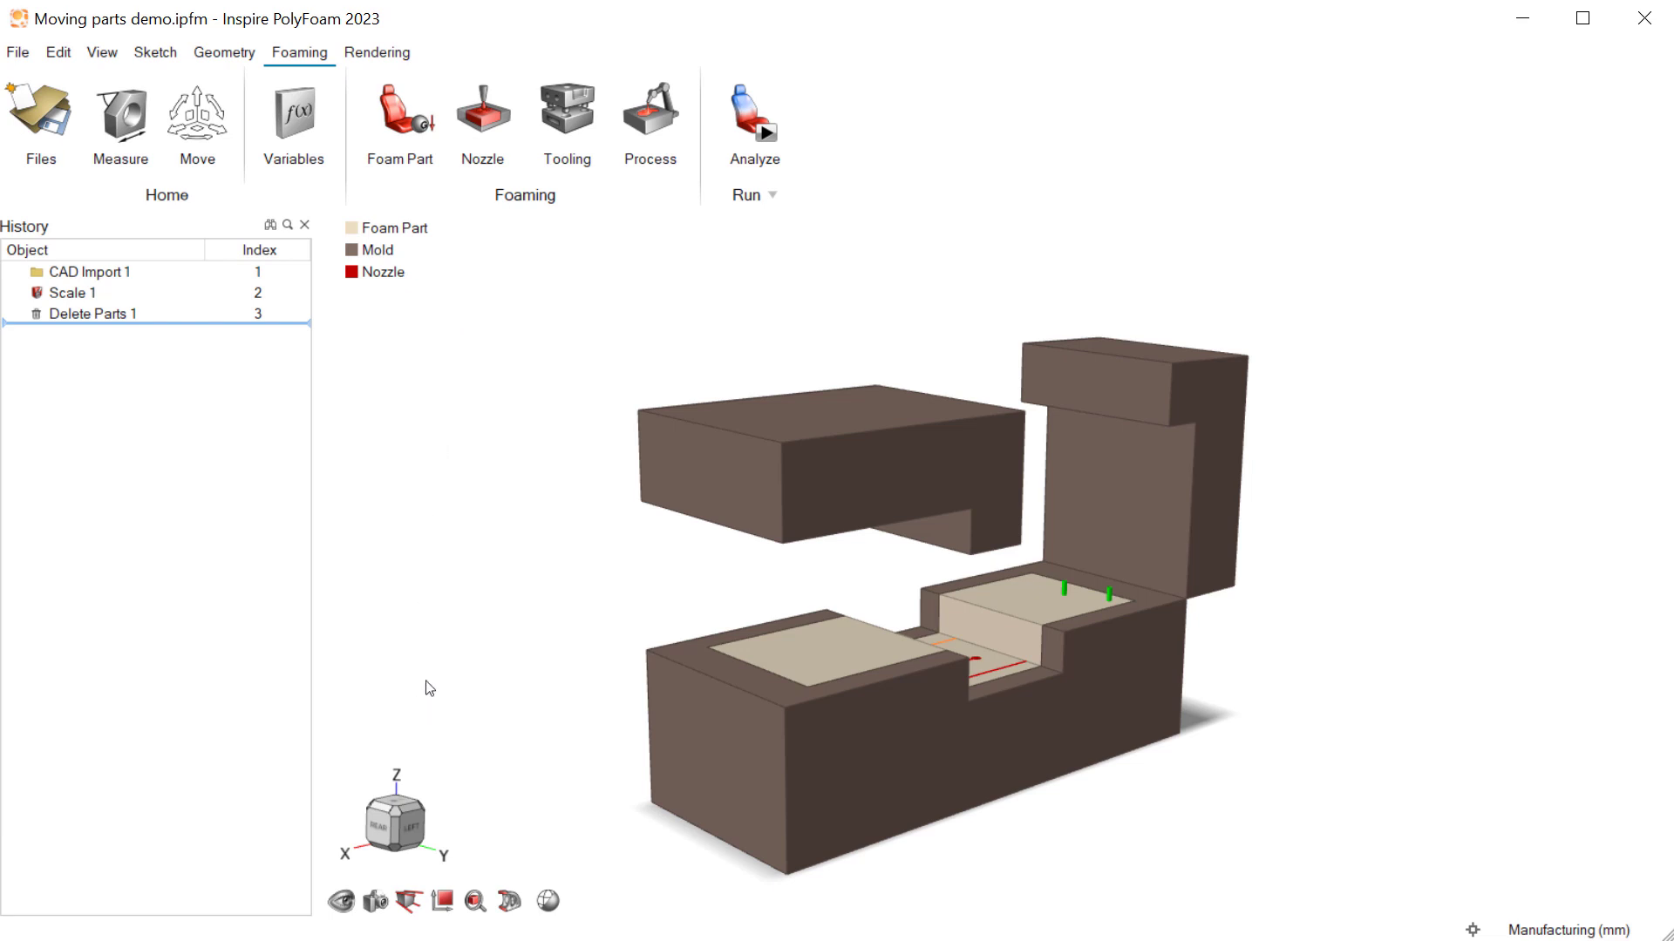
Enable Moving Parts in the advanced process parameters and open the moving parts setup.
left_click(650, 122)
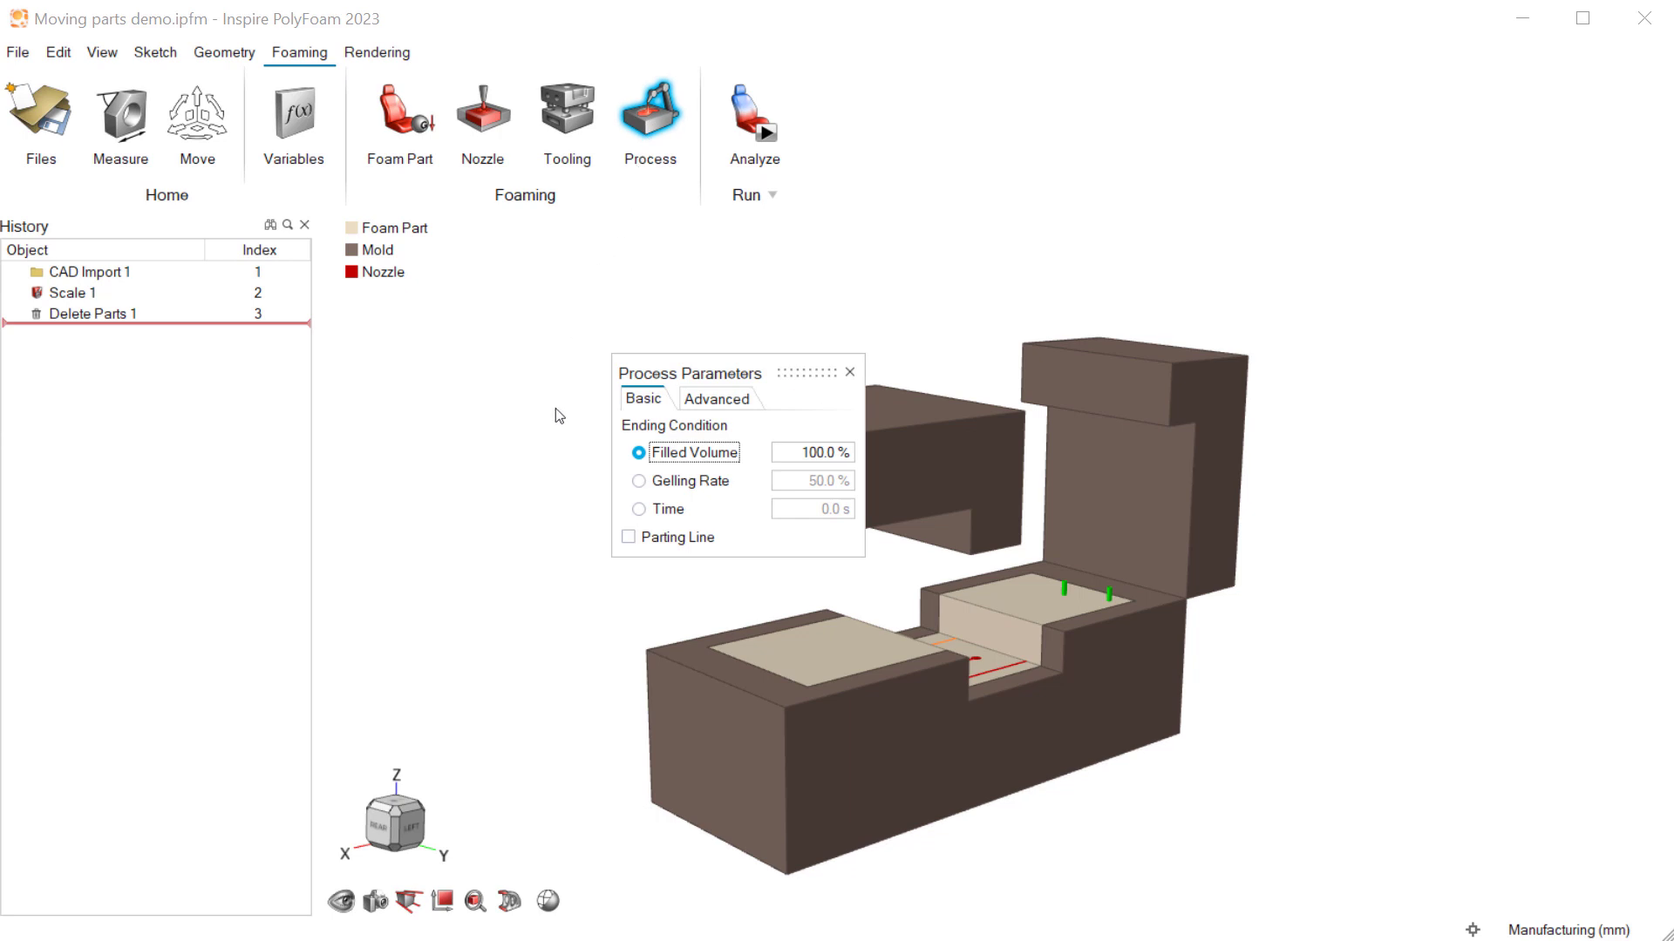
left_click(703, 405)
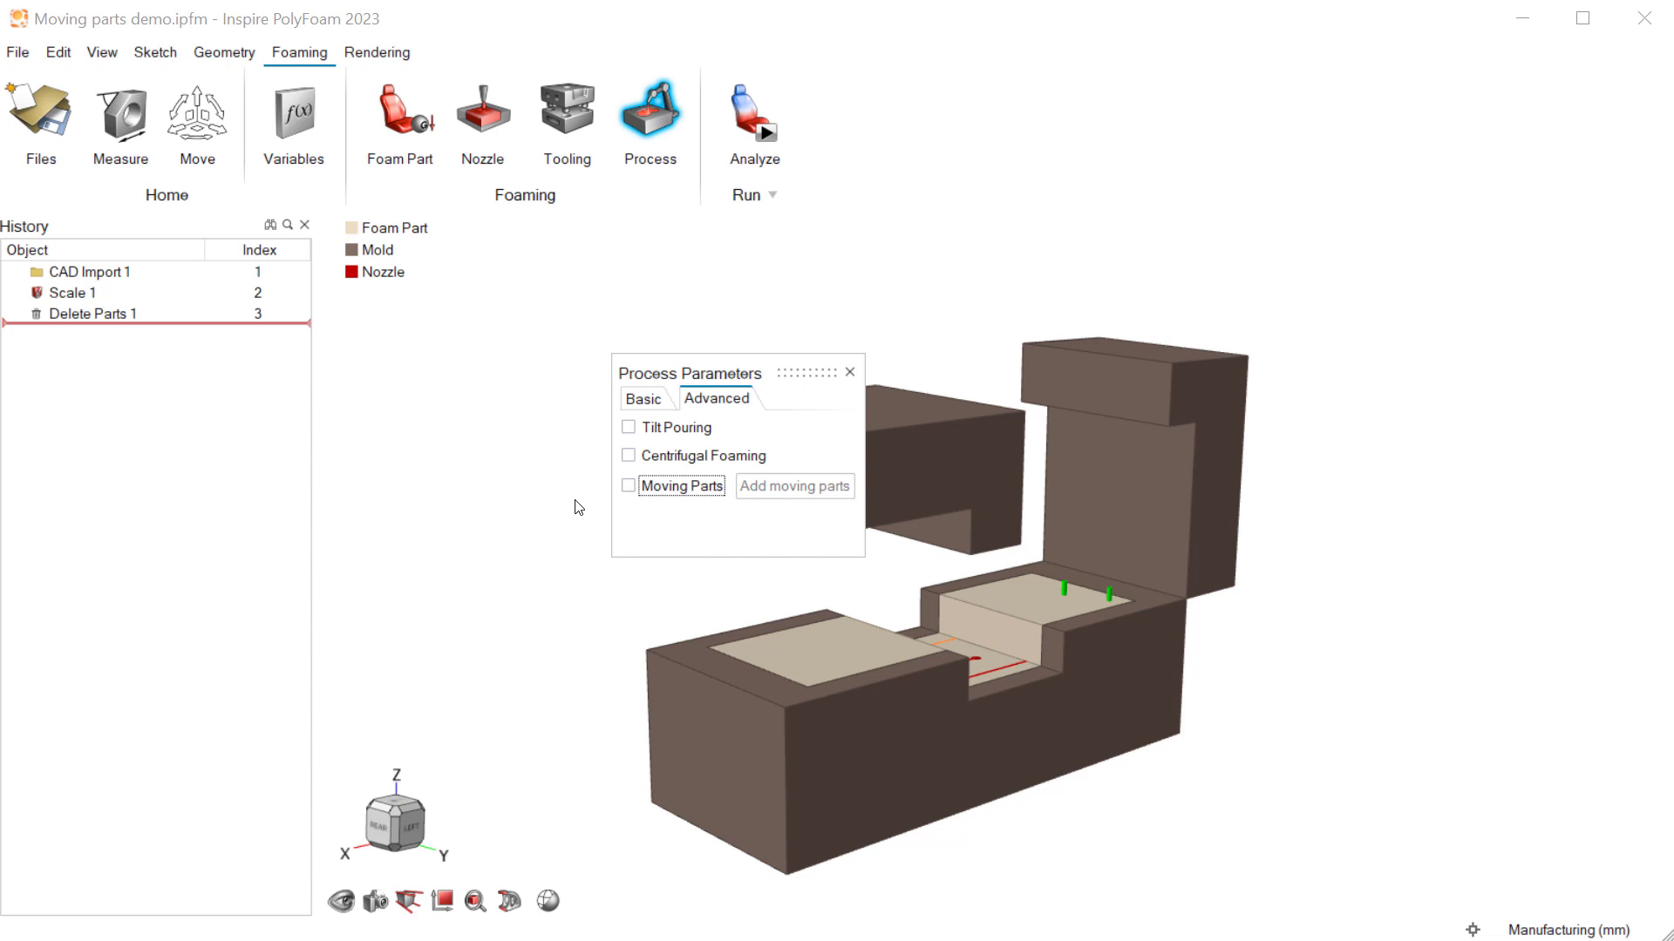
left_click(627, 486)
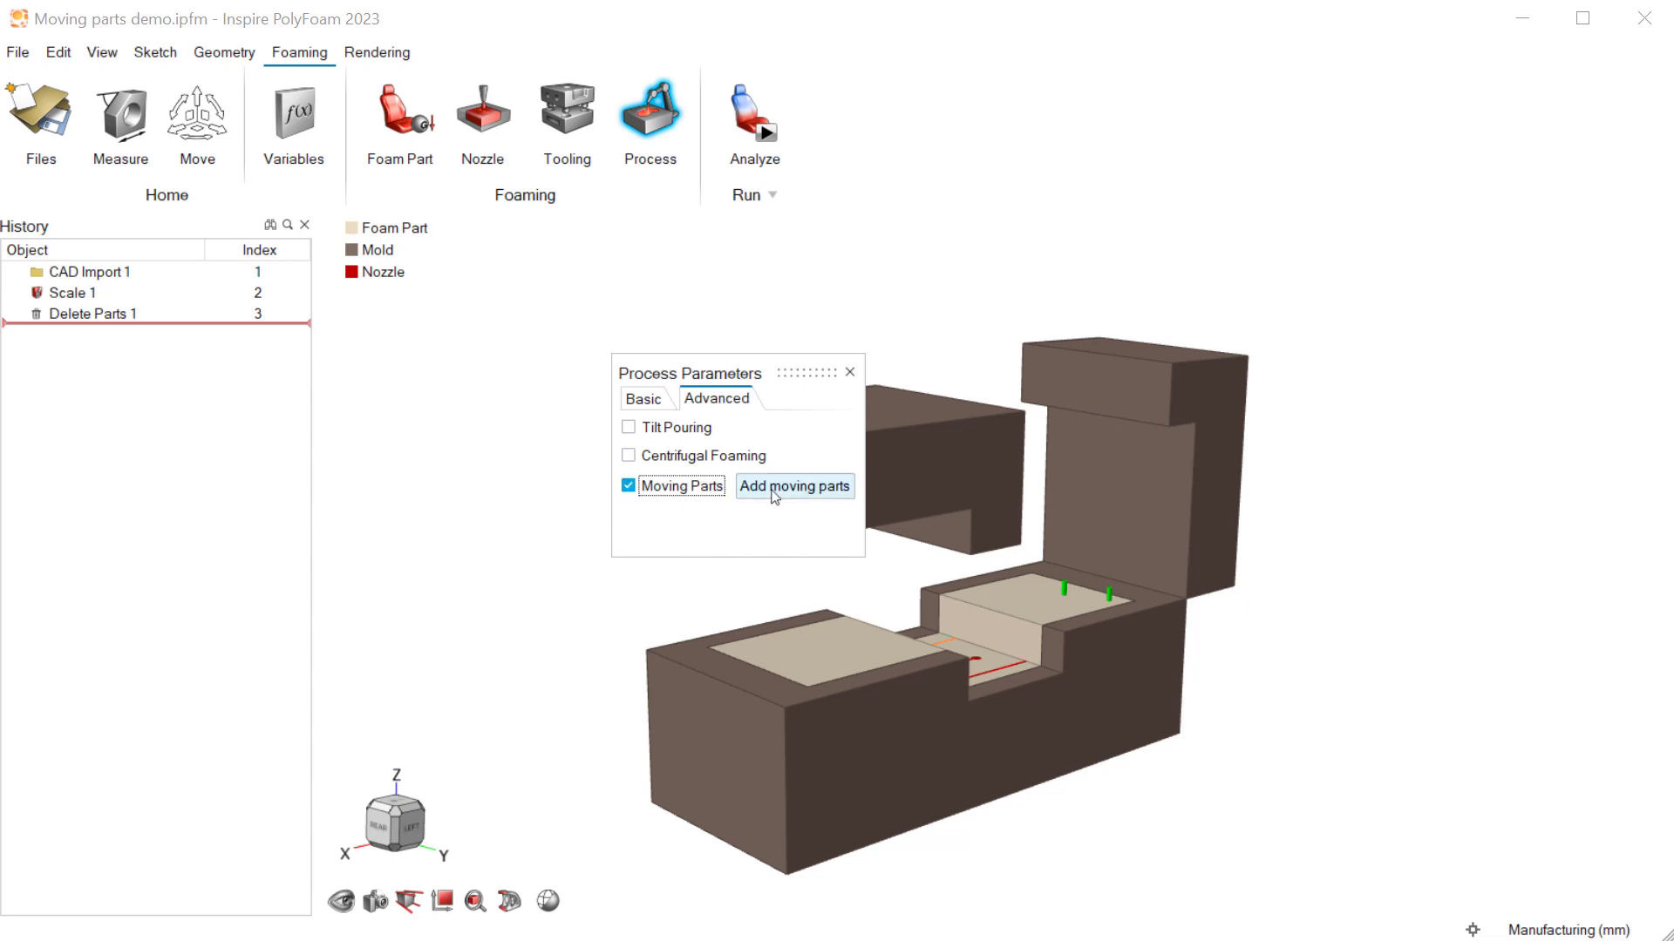
left_click(801, 490)
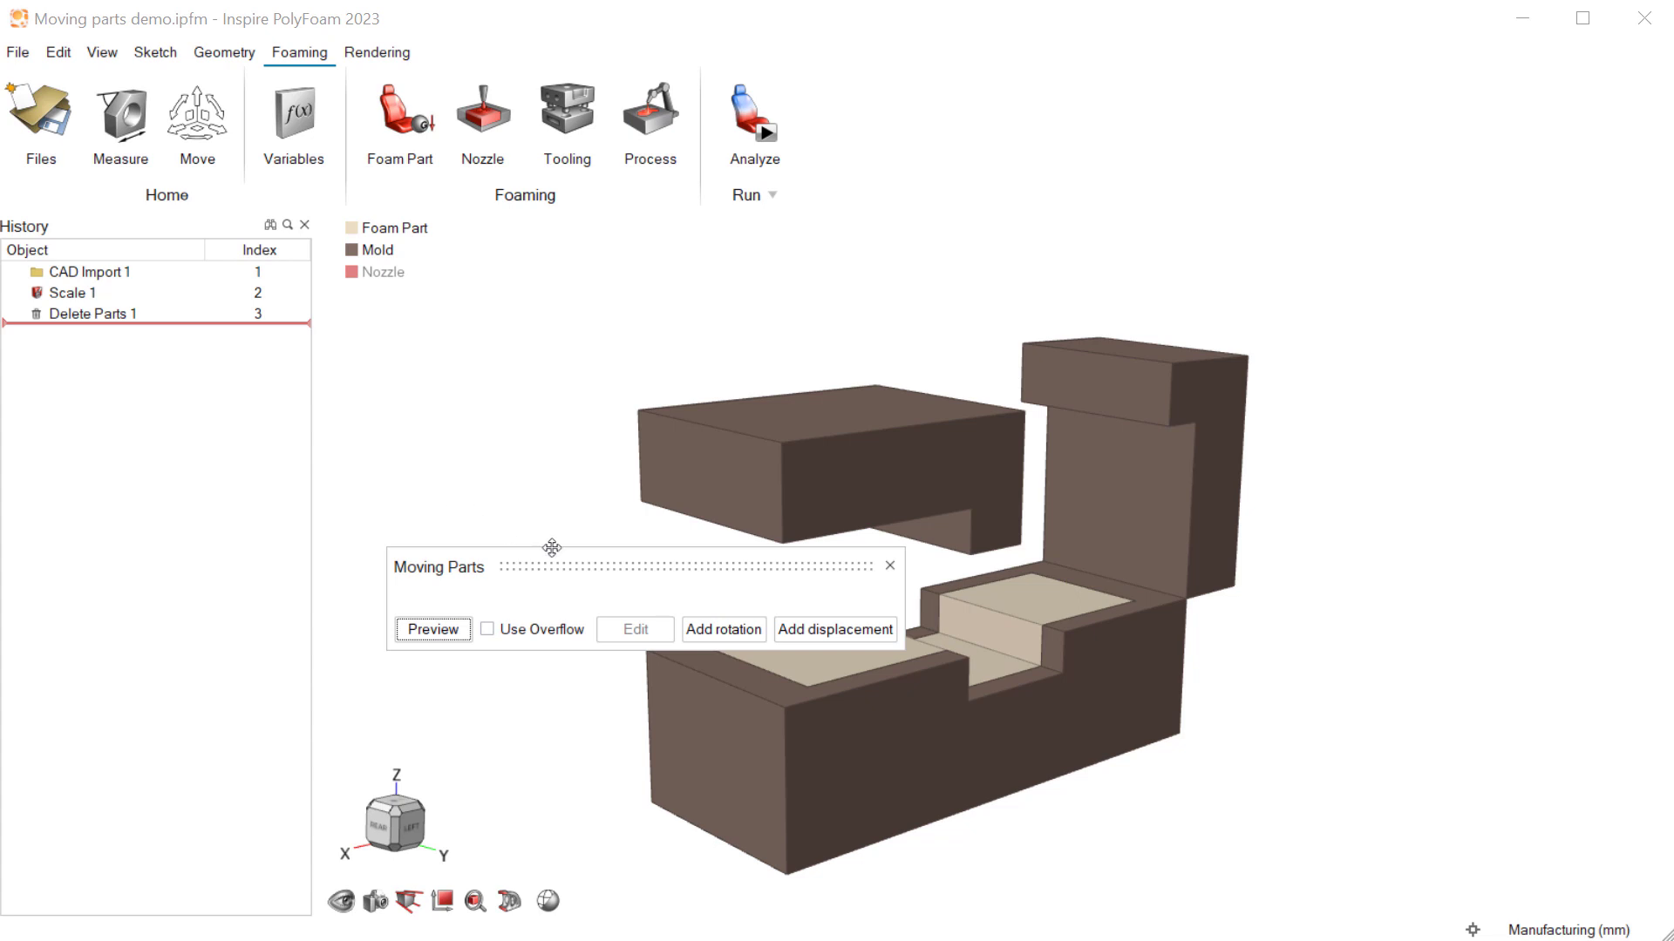
Add a rotation for the upright mold part, using its hinge edge along the base mold as the axis.
left_click(724, 630)
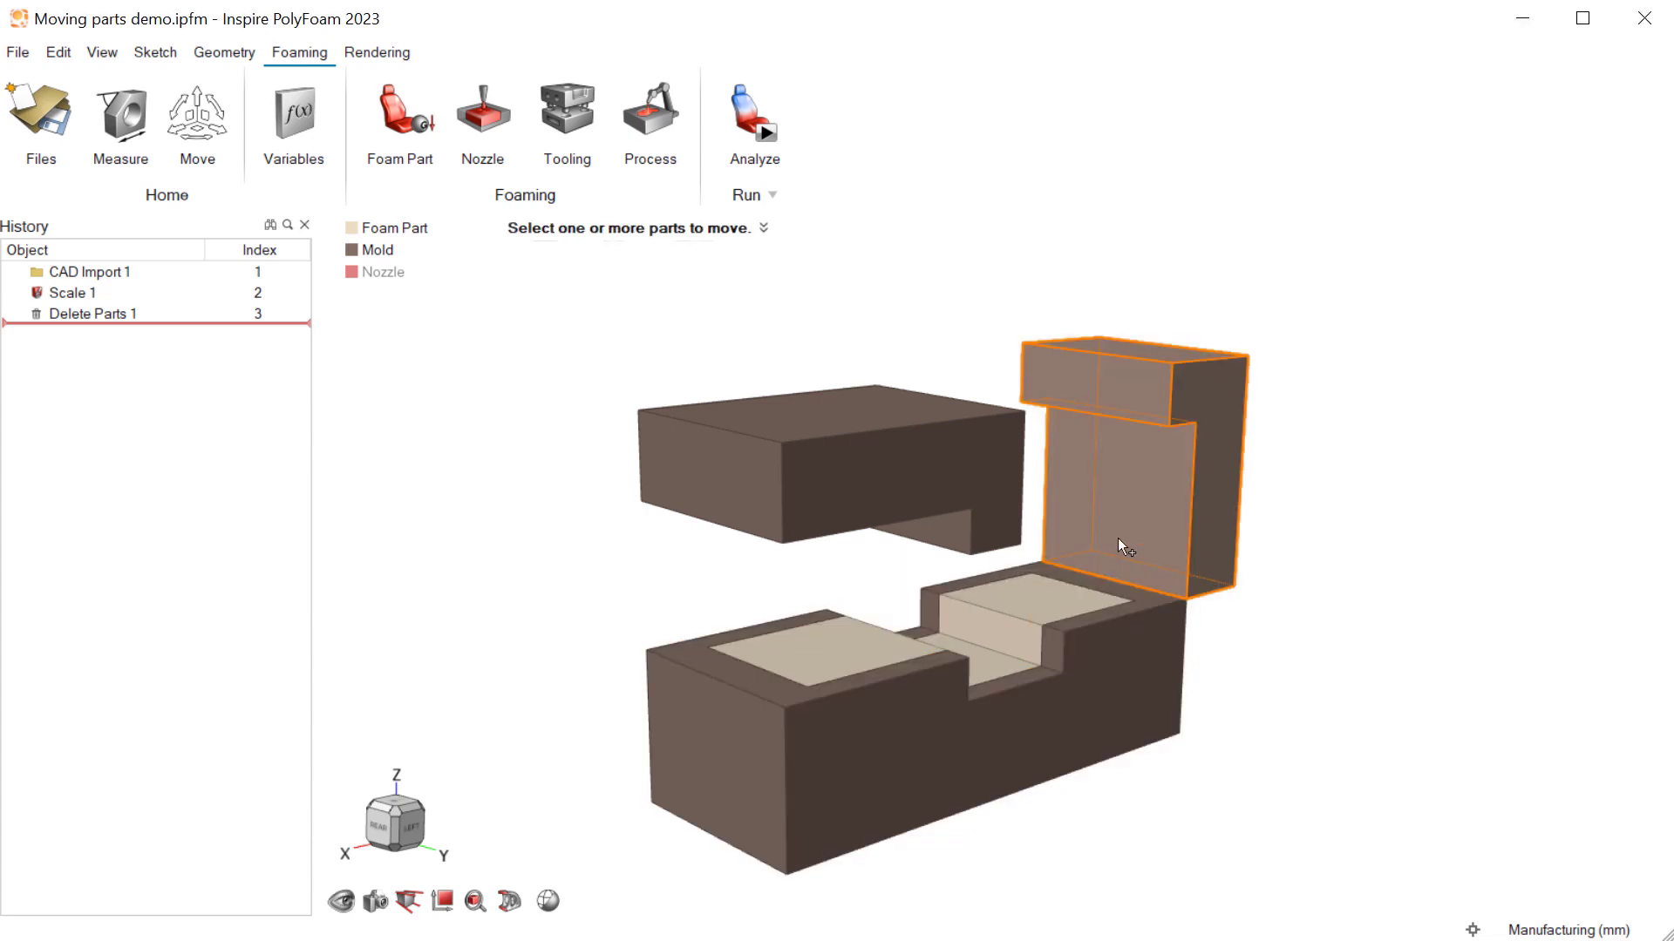
left_click(1166, 548)
right_click_drag(1228, 569, 1174, 579)
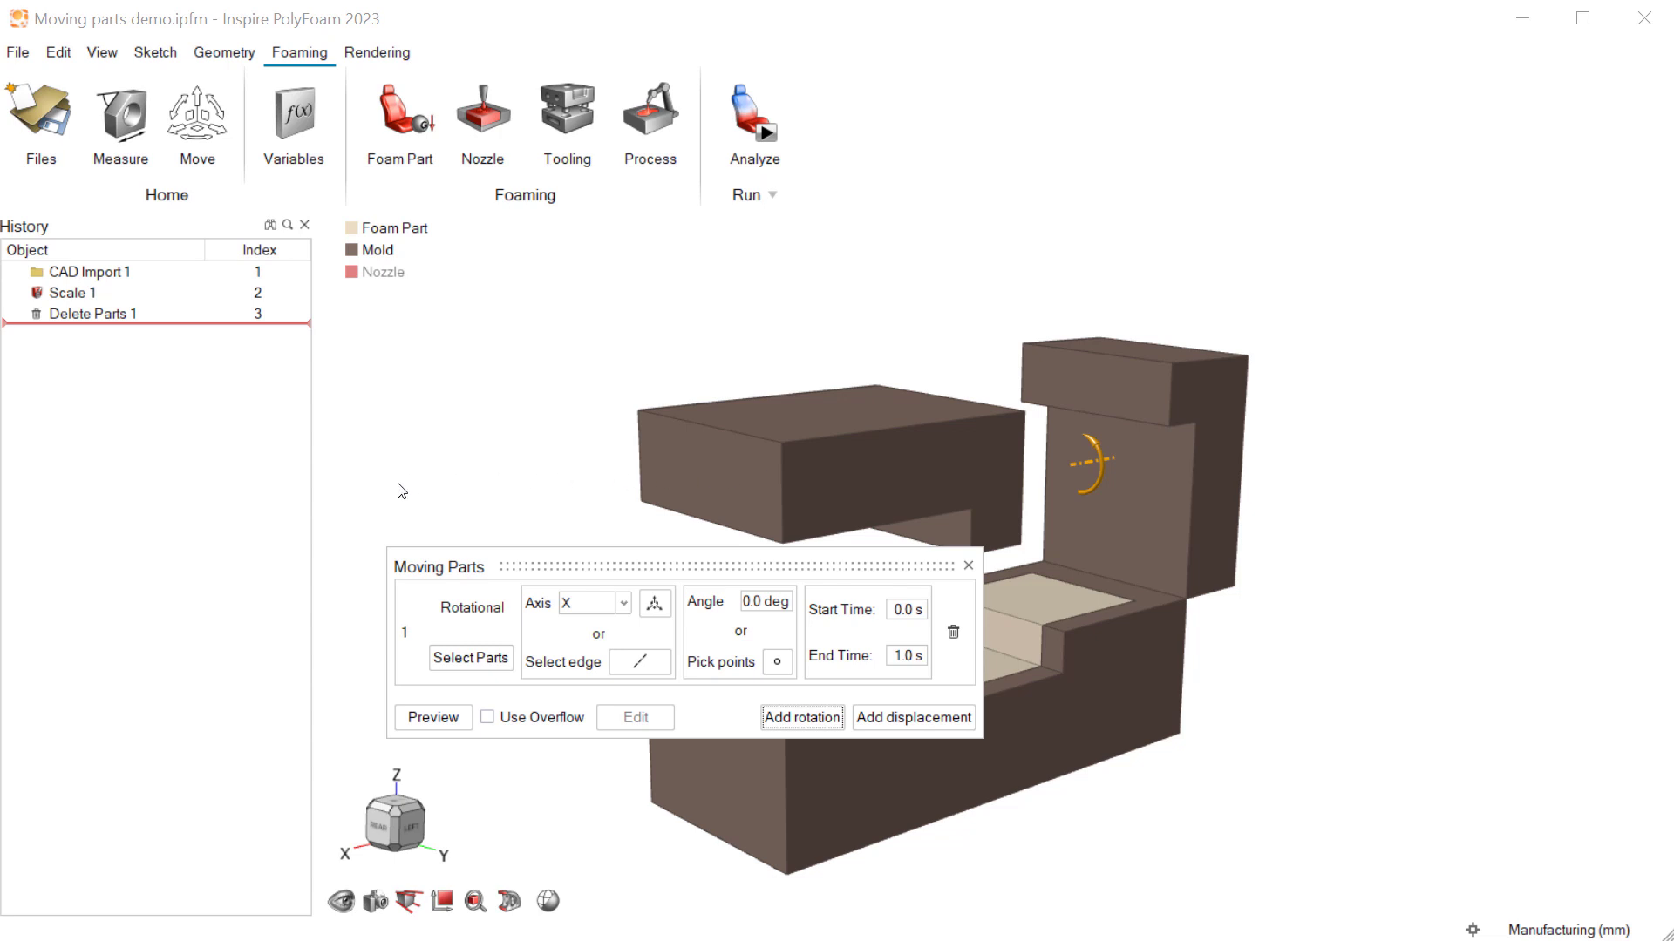
left_click(625, 604)
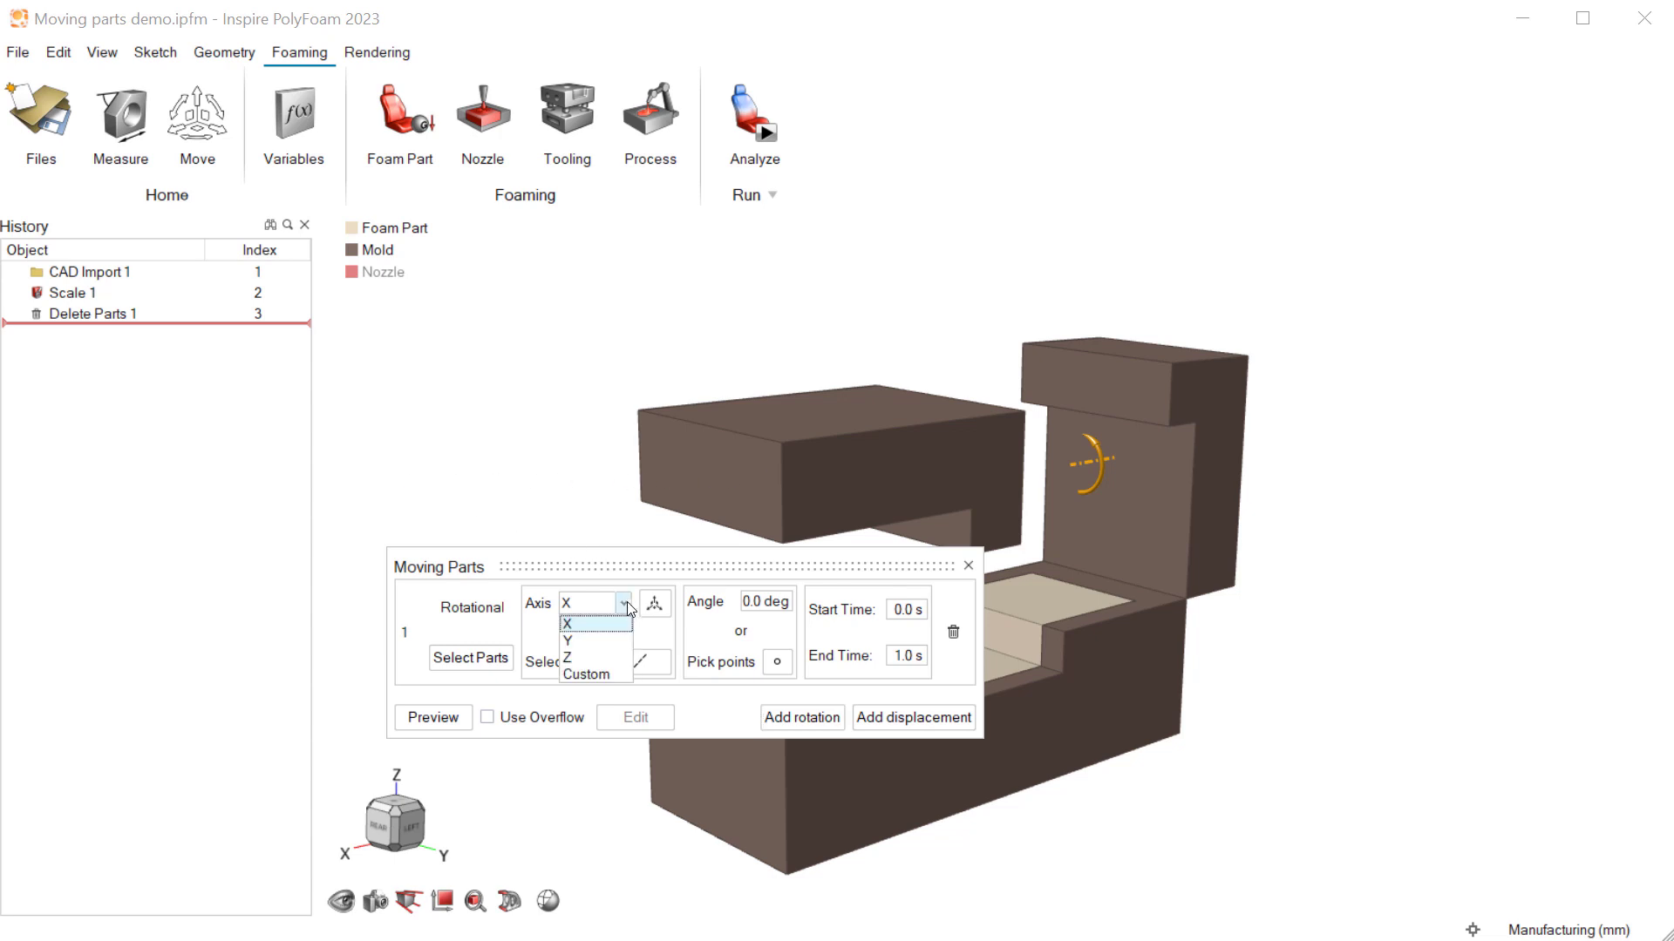
left_click(658, 641)
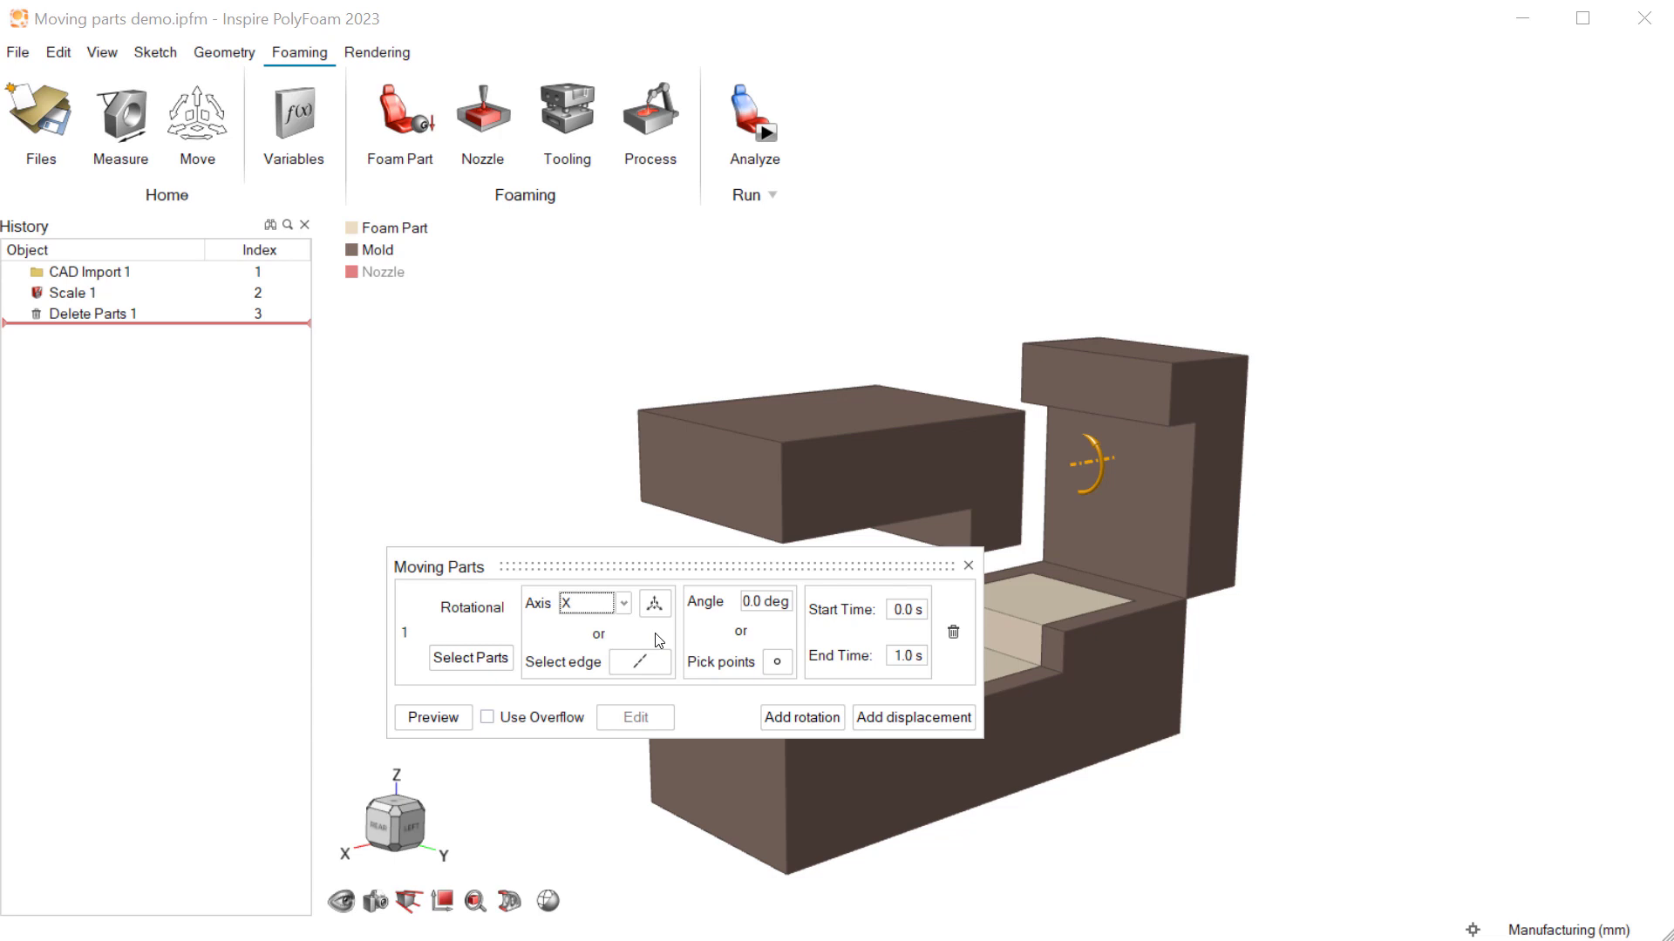
left_click(642, 661)
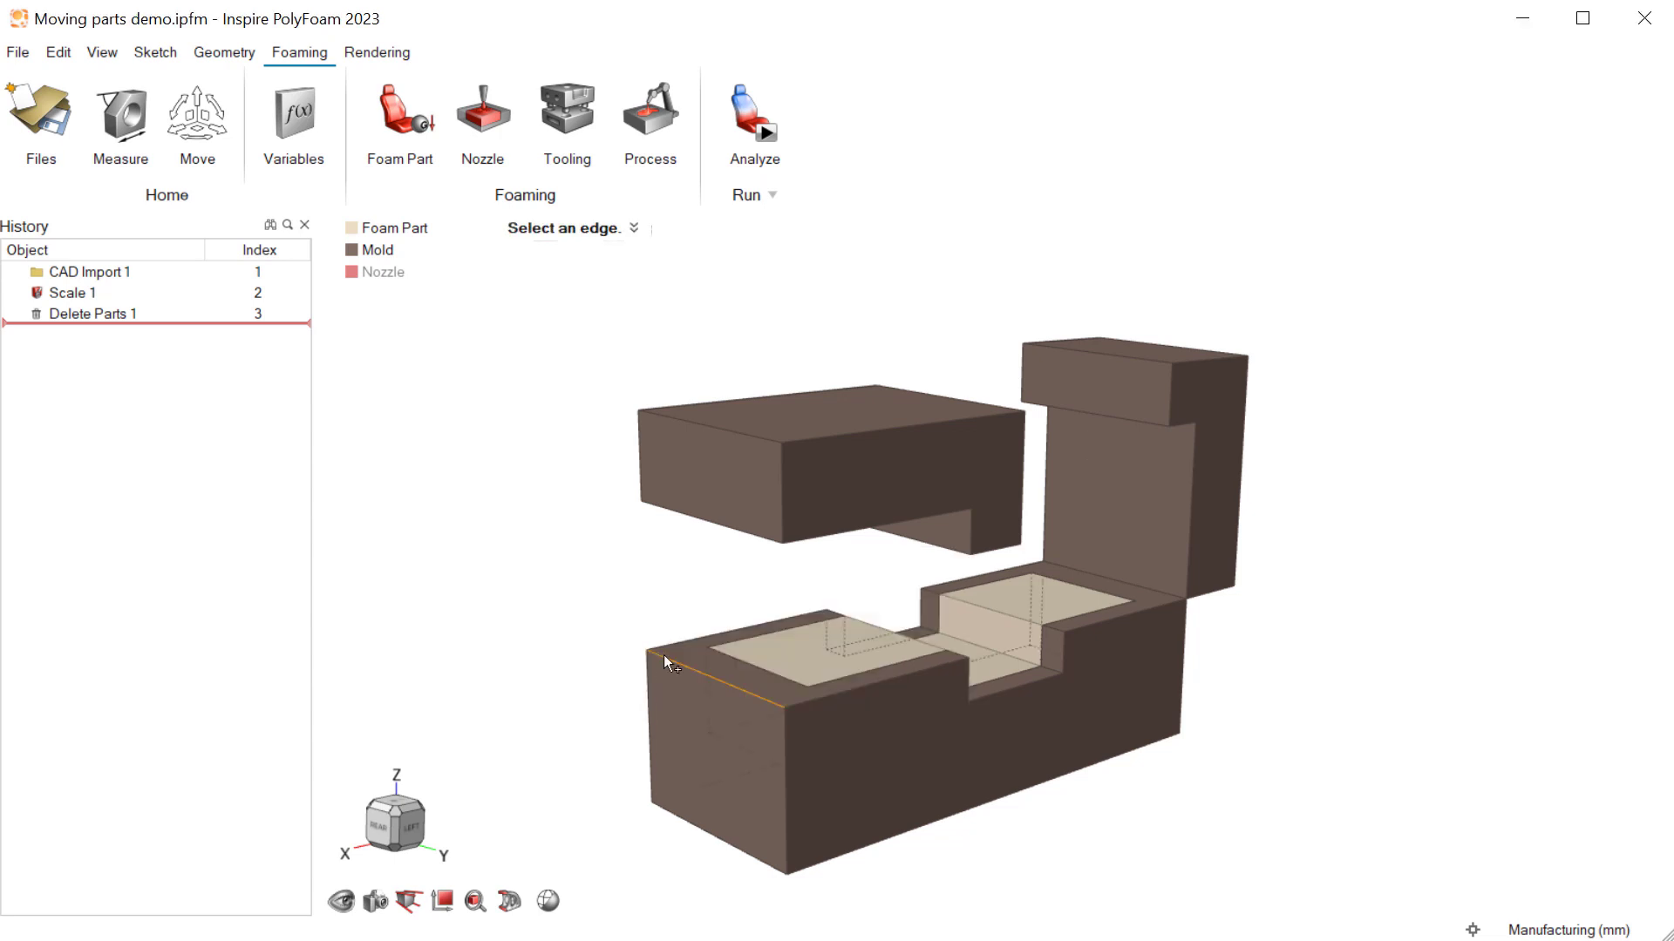
left_click(1086, 574)
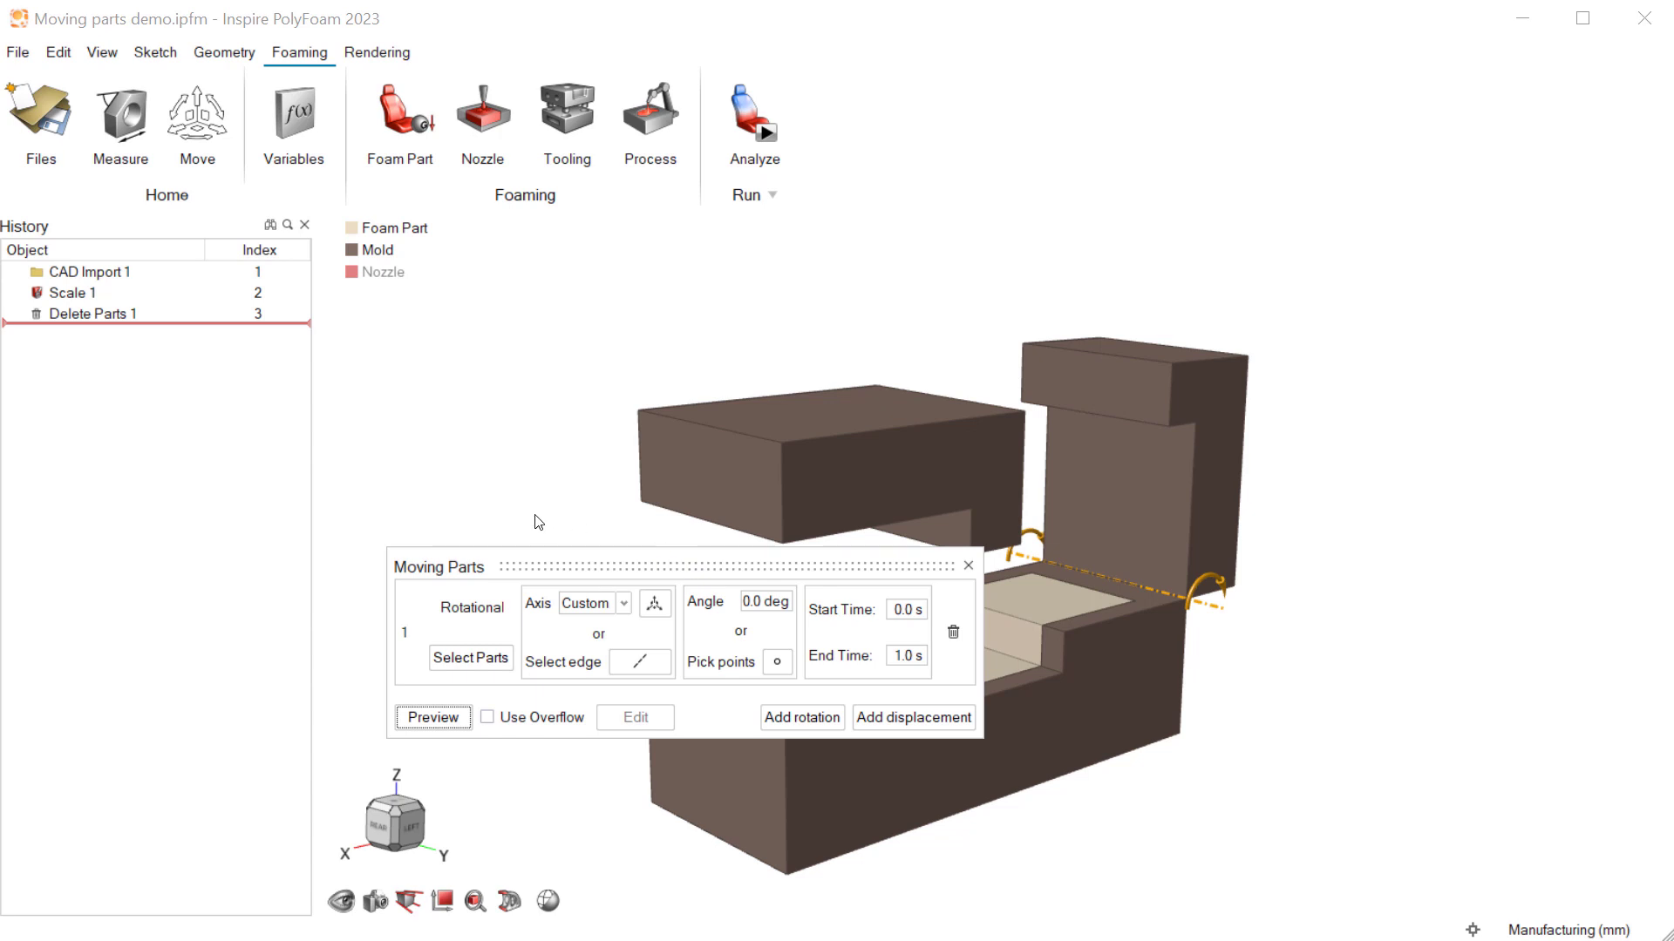
Set the rotation's angle to 90 degrees, its start time to 4 s and its end time to 4.75 s.
left_click(759, 602)
type("90")
key("Return")
left_click(896, 610)
type("4")
key("Return")
key("Tab")
type("4.75")
key("Return")
Preview the upright mold part's rotation to check its direction, and return to the motion settings.
left_click(458, 719)
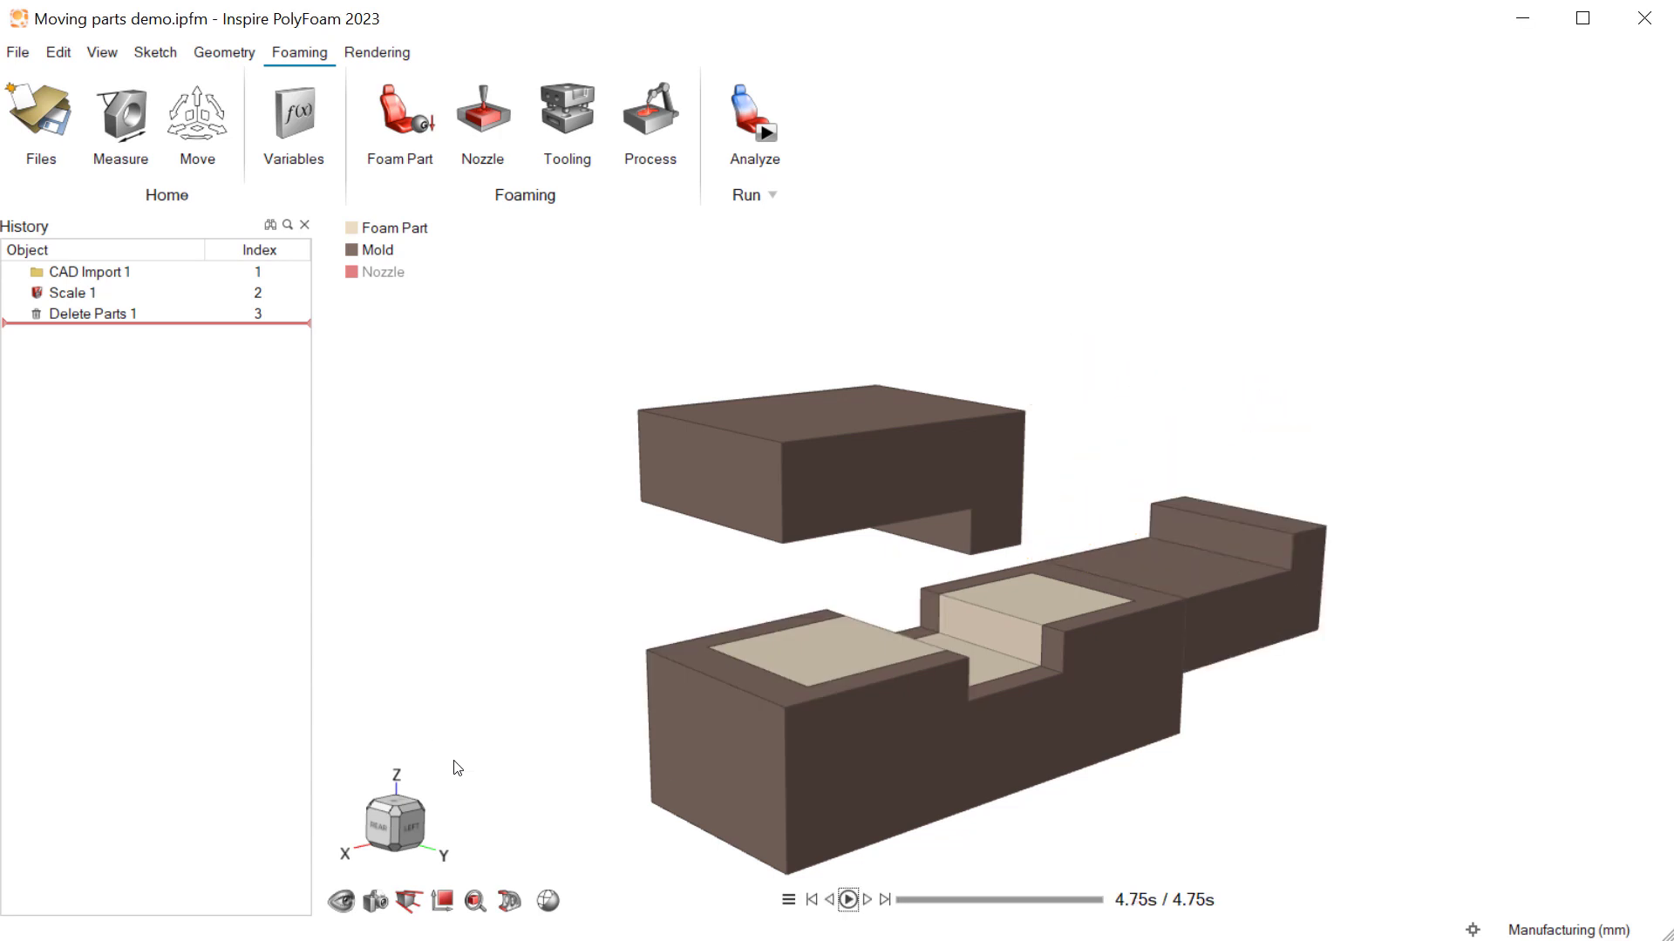
right_click(453, 710)
left_click(409, 711)
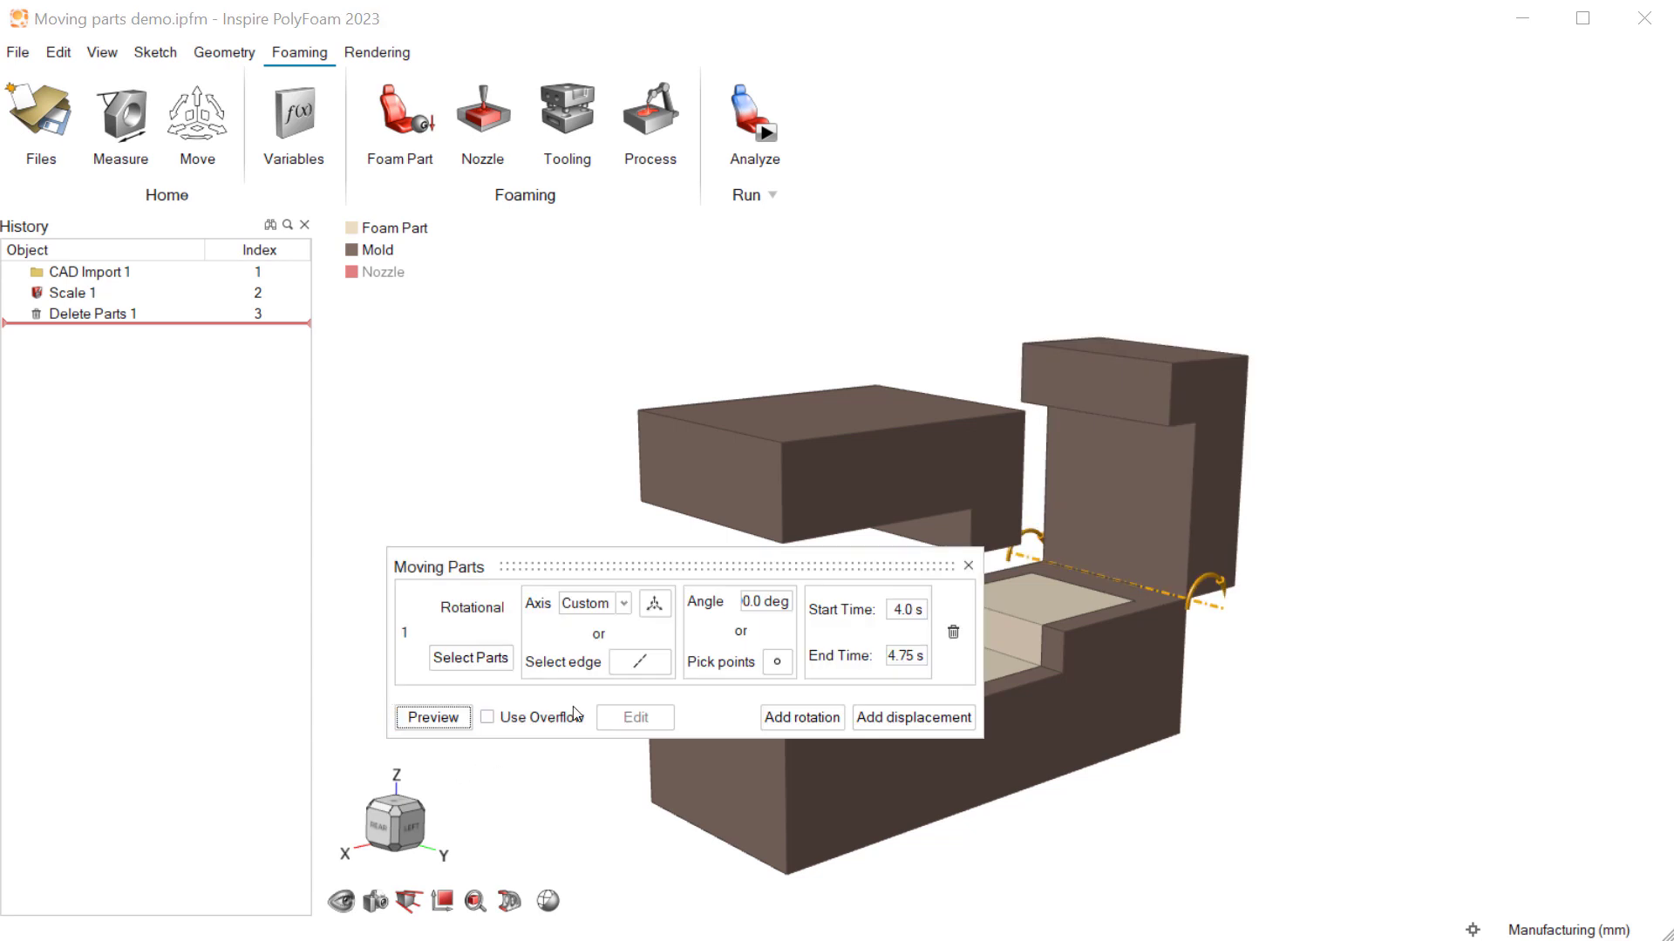
Set the rotation's angle to -90 degrees and preview the motion.
left_click(765, 602)
type("90")
key("Return")
type("-")
key("Return")
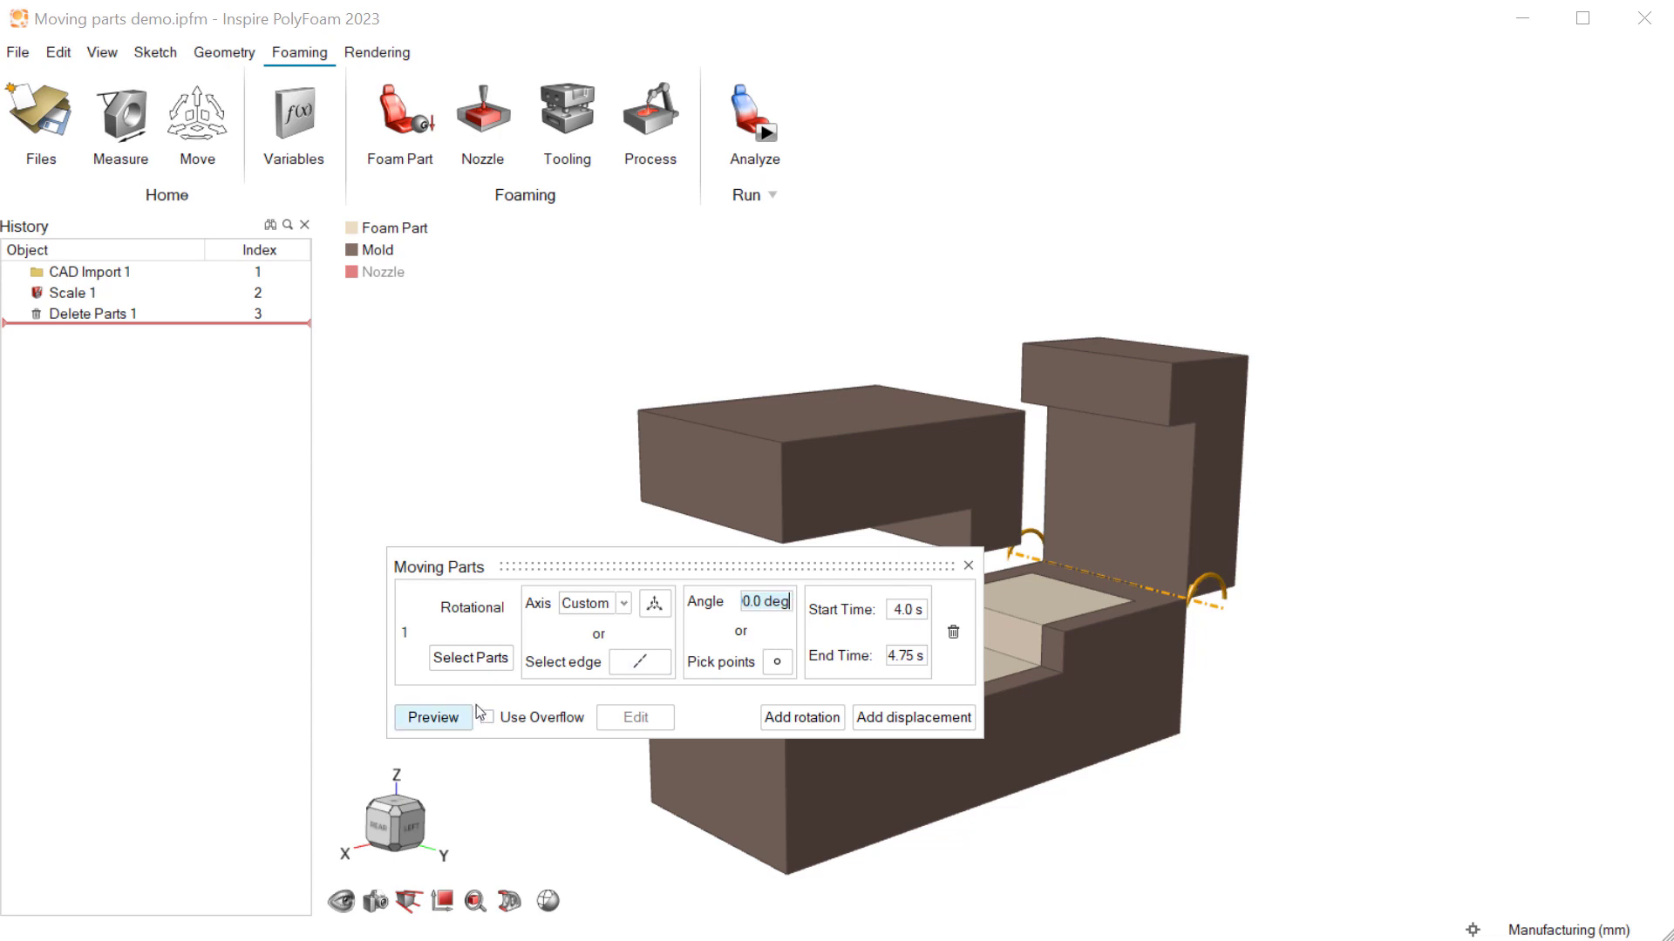
left_click(444, 717)
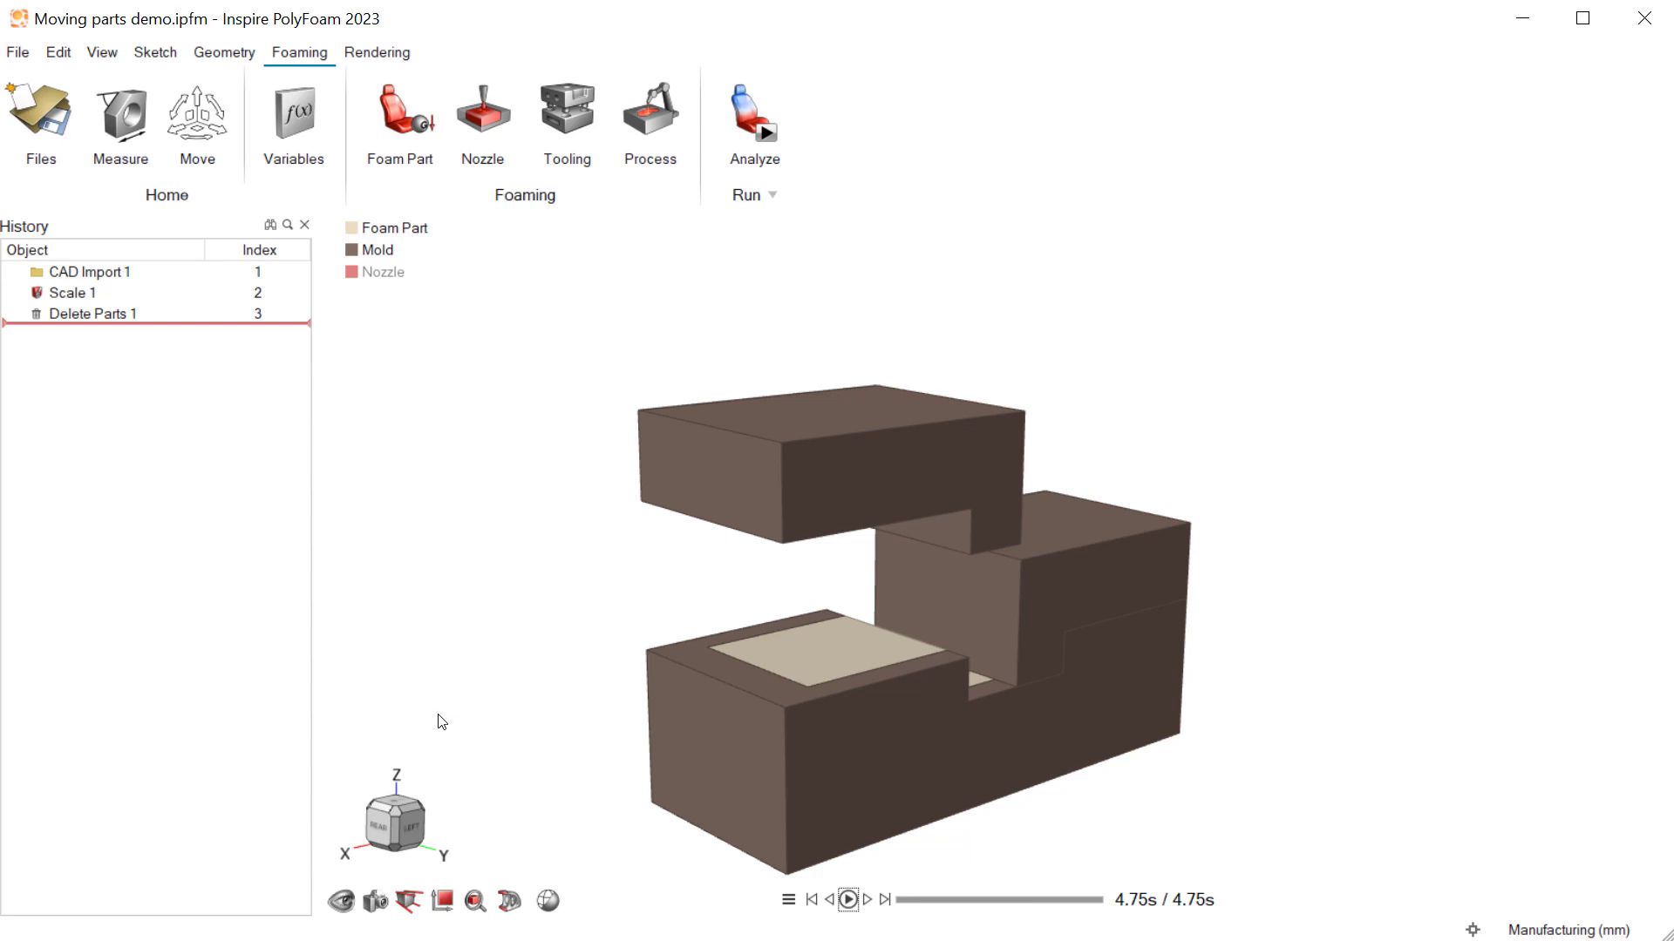
right_click(431, 711)
mouse_move(403, 703)
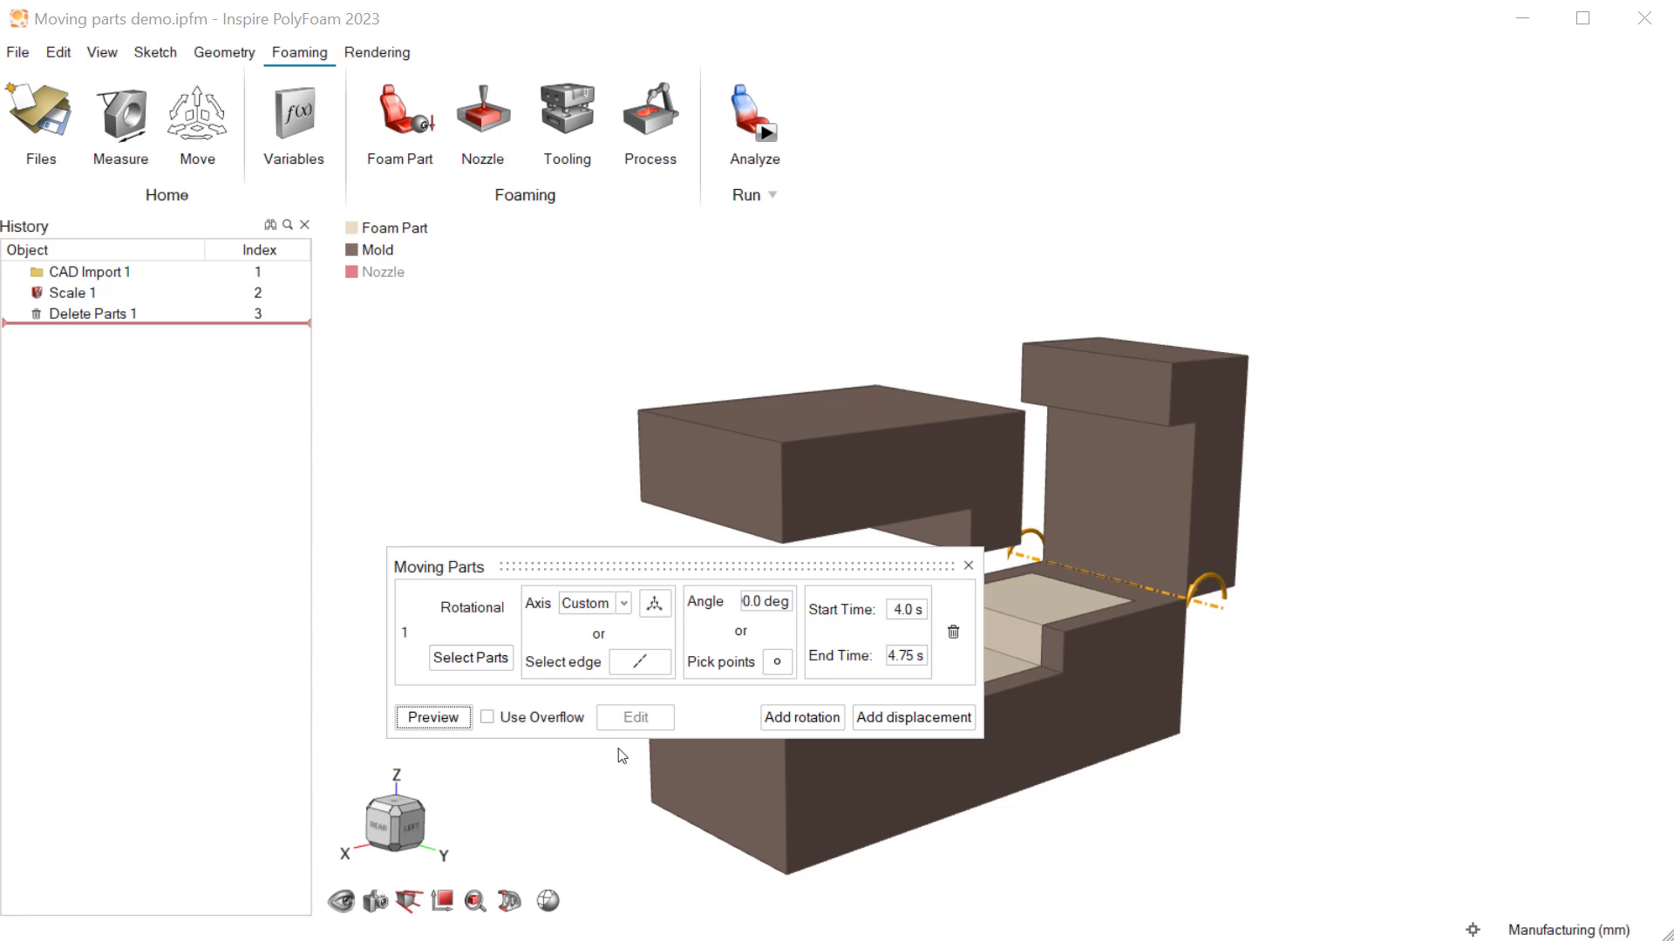
Add a displacement of the suspended mold block along Z, picking its lower front corner and the base mold's matching upper corner as the distance.
left_click(934, 717)
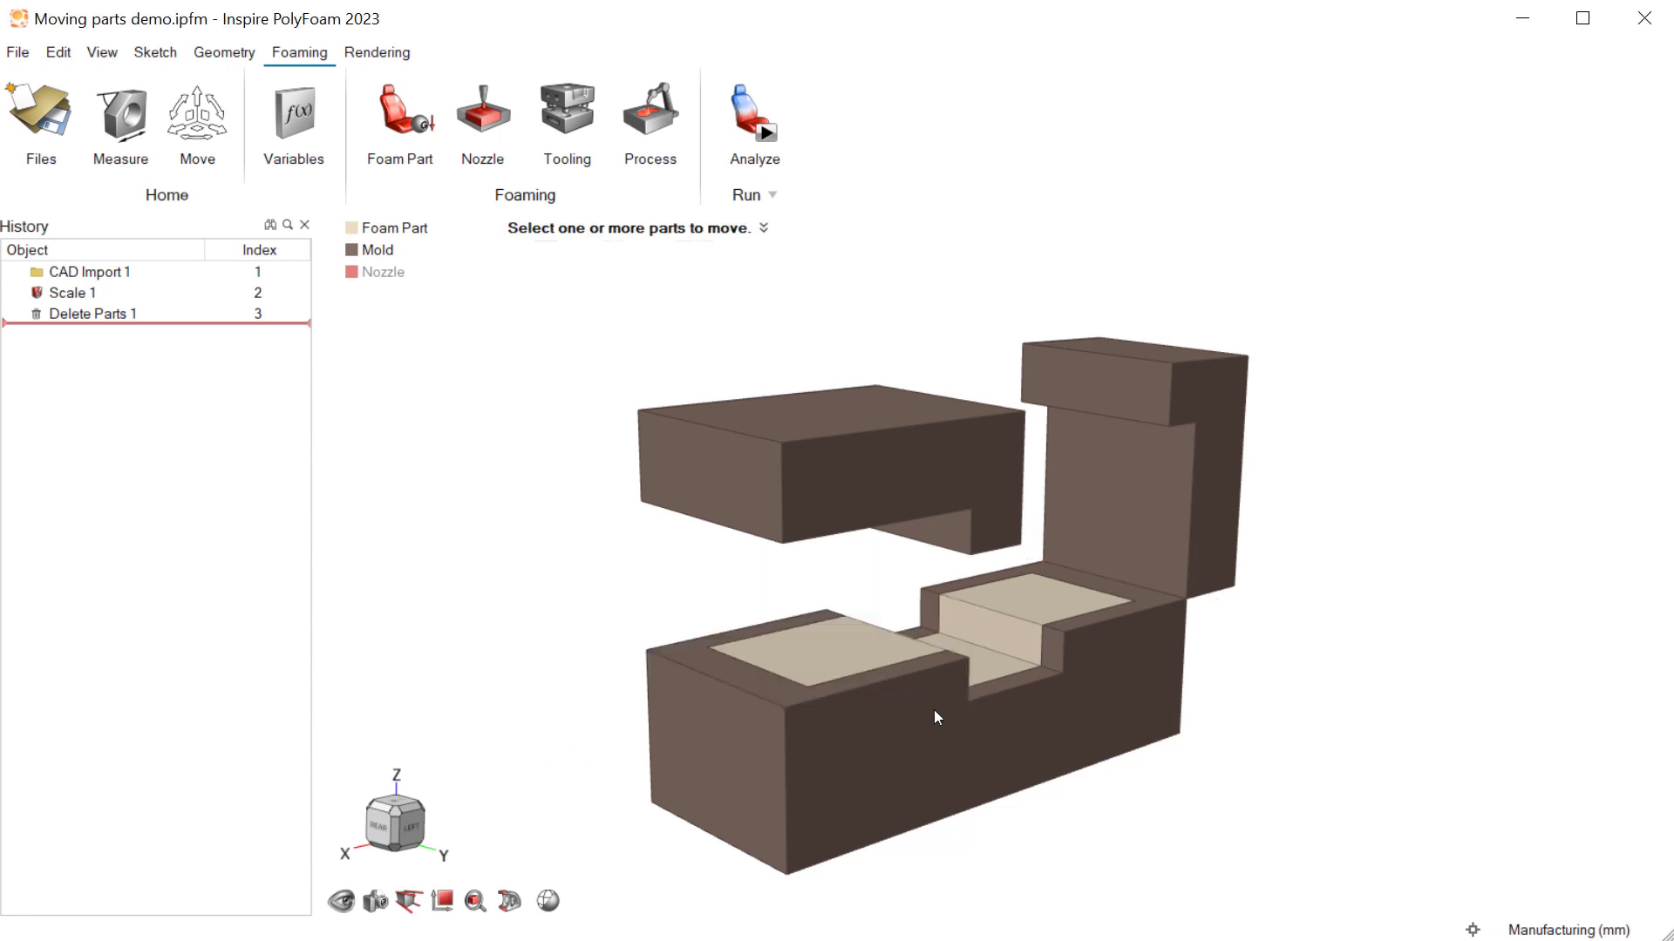
left_click(835, 482)
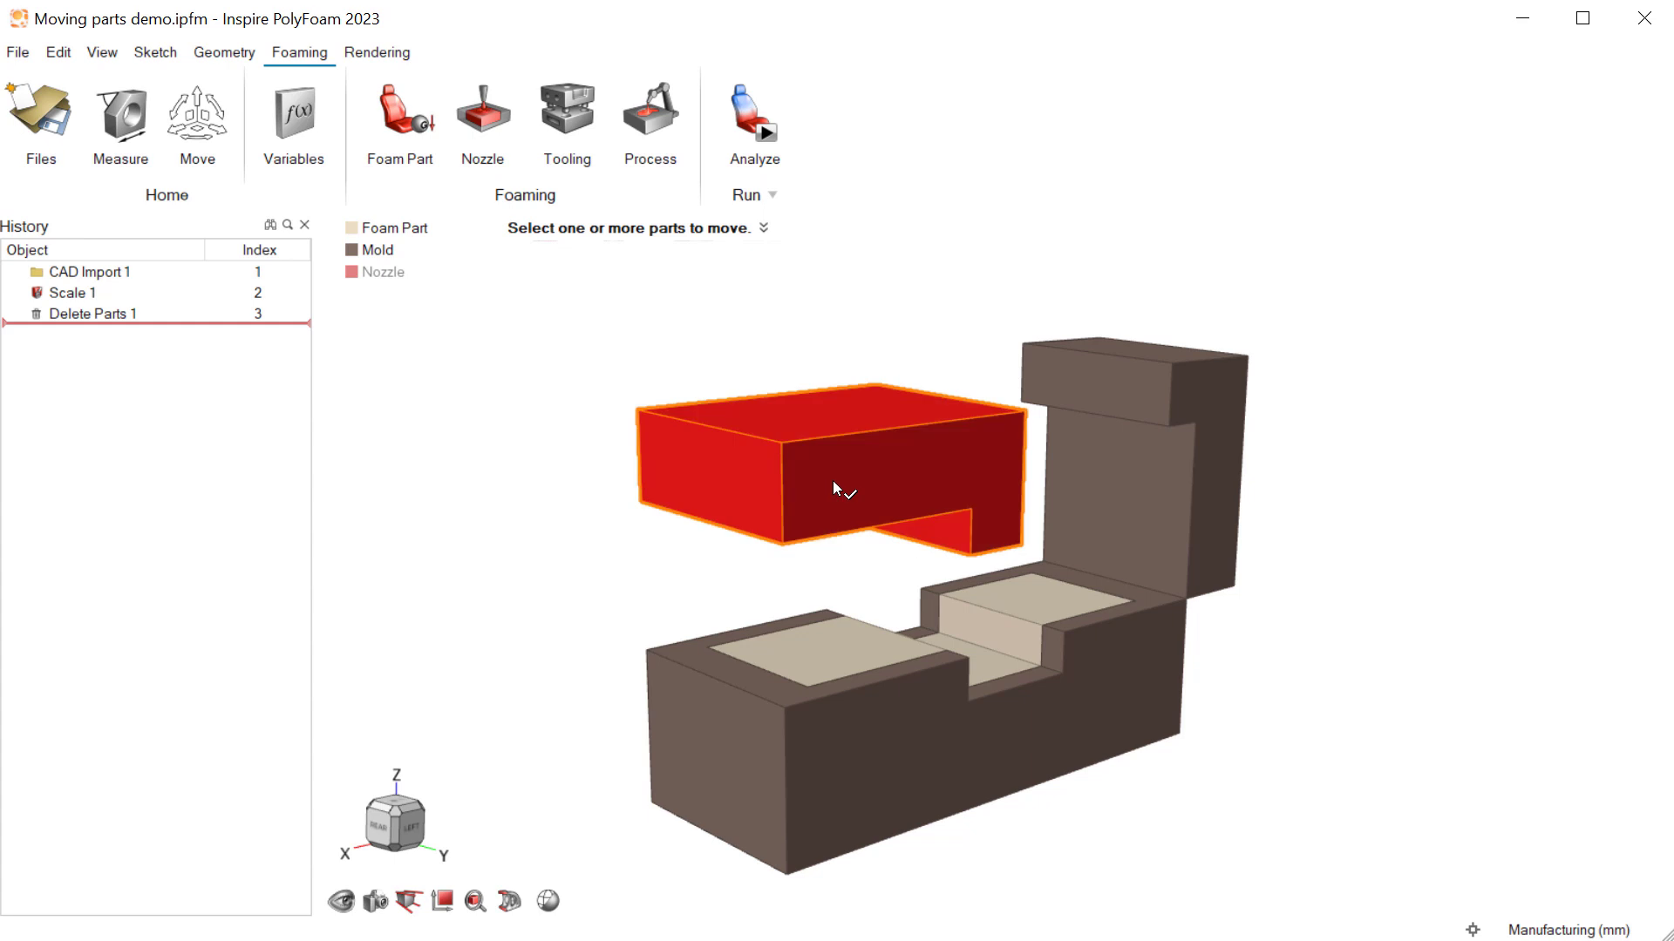
right_click_drag(396, 710, 349, 713)
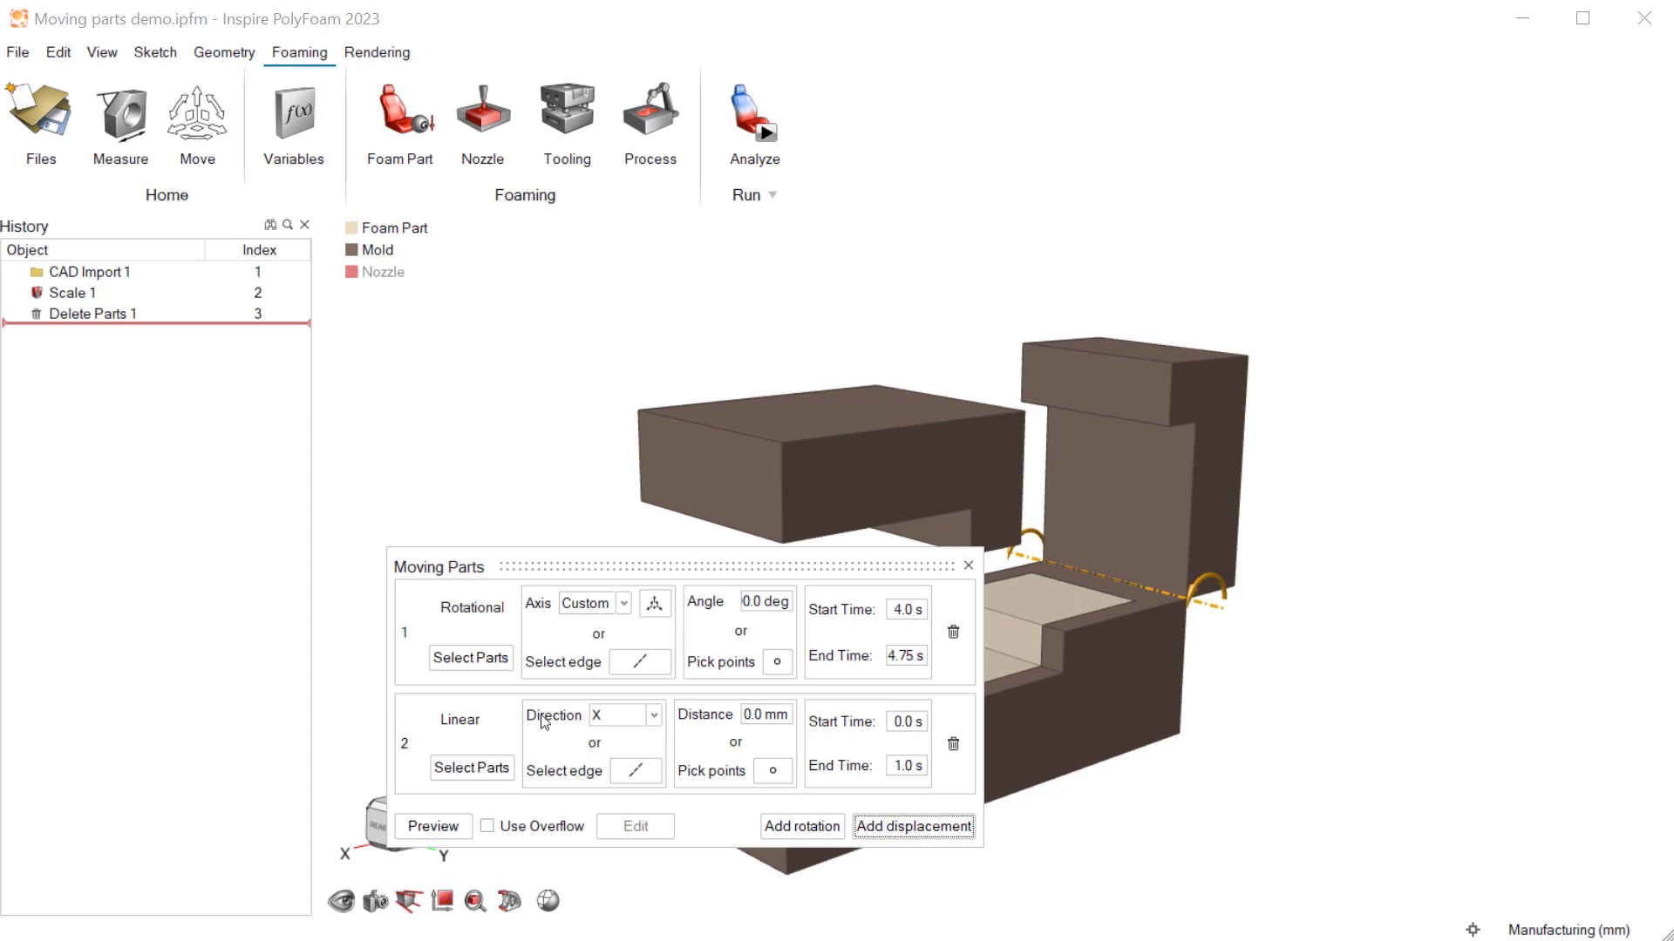
left_click(654, 716)
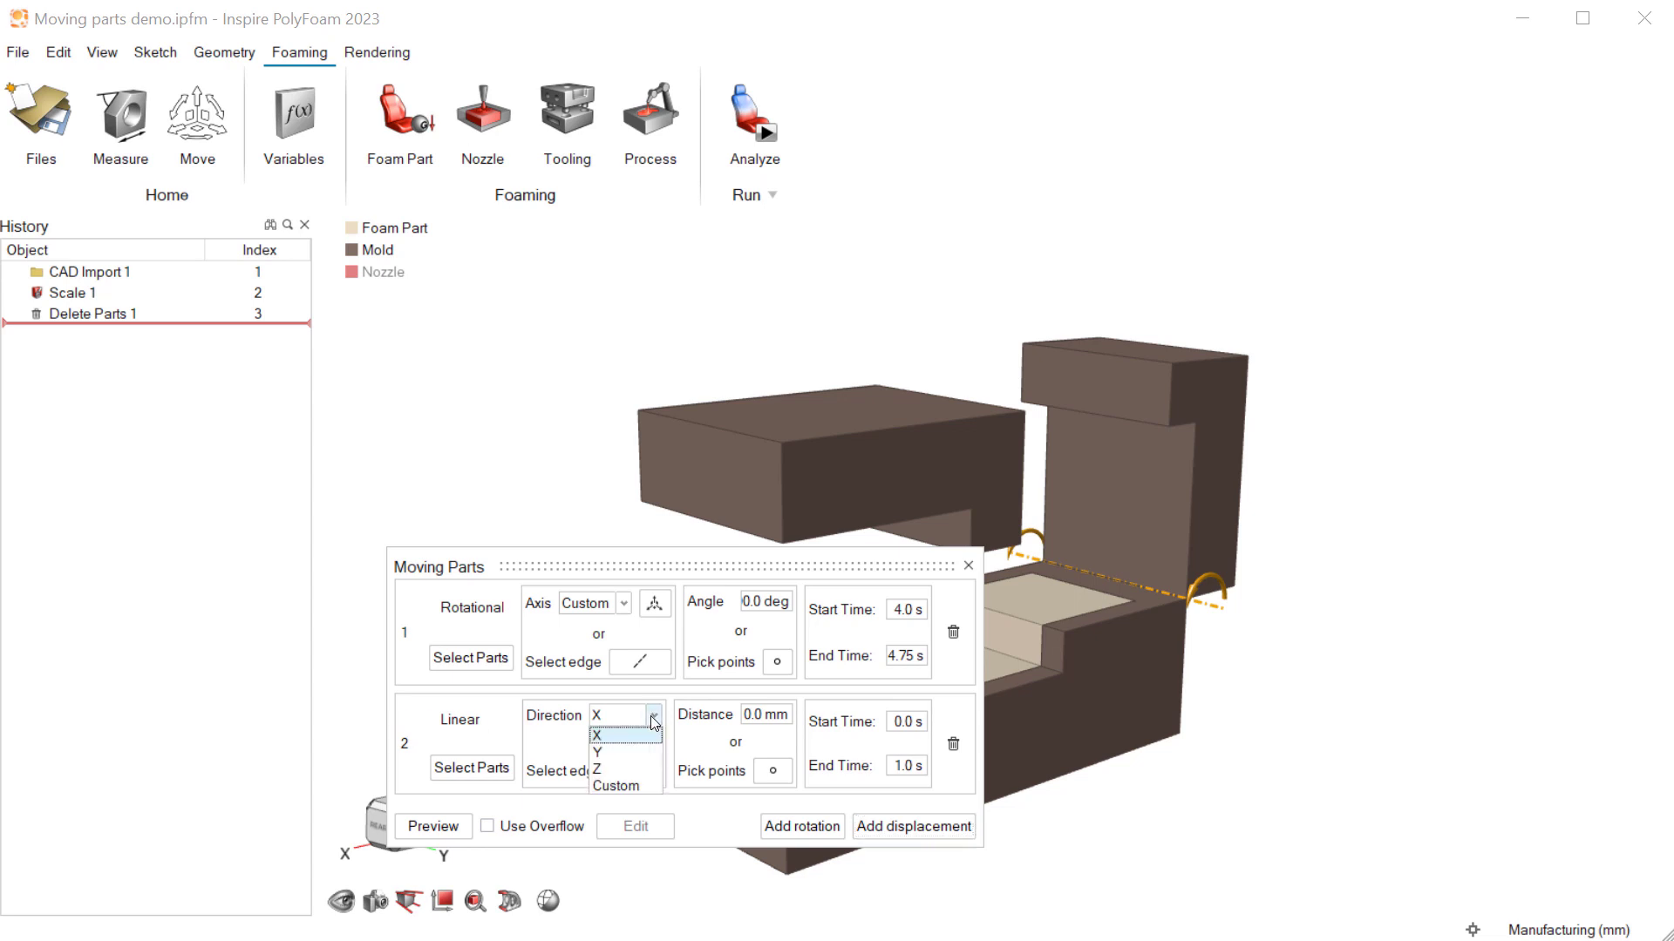
left_click(630, 770)
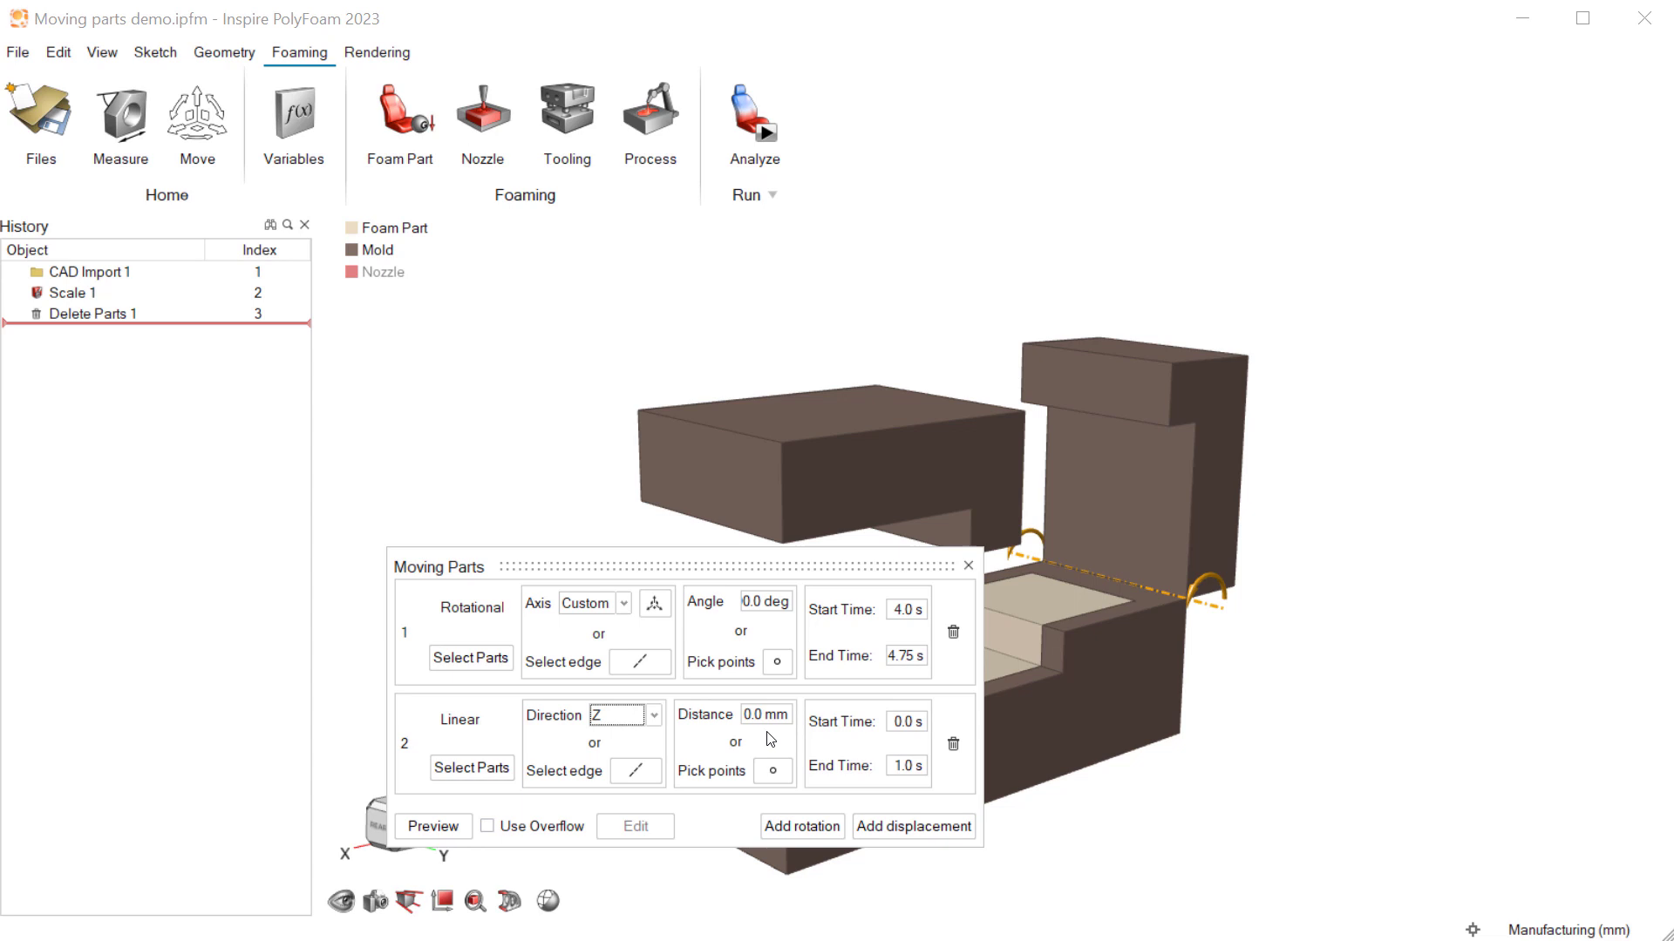
left_click(772, 770)
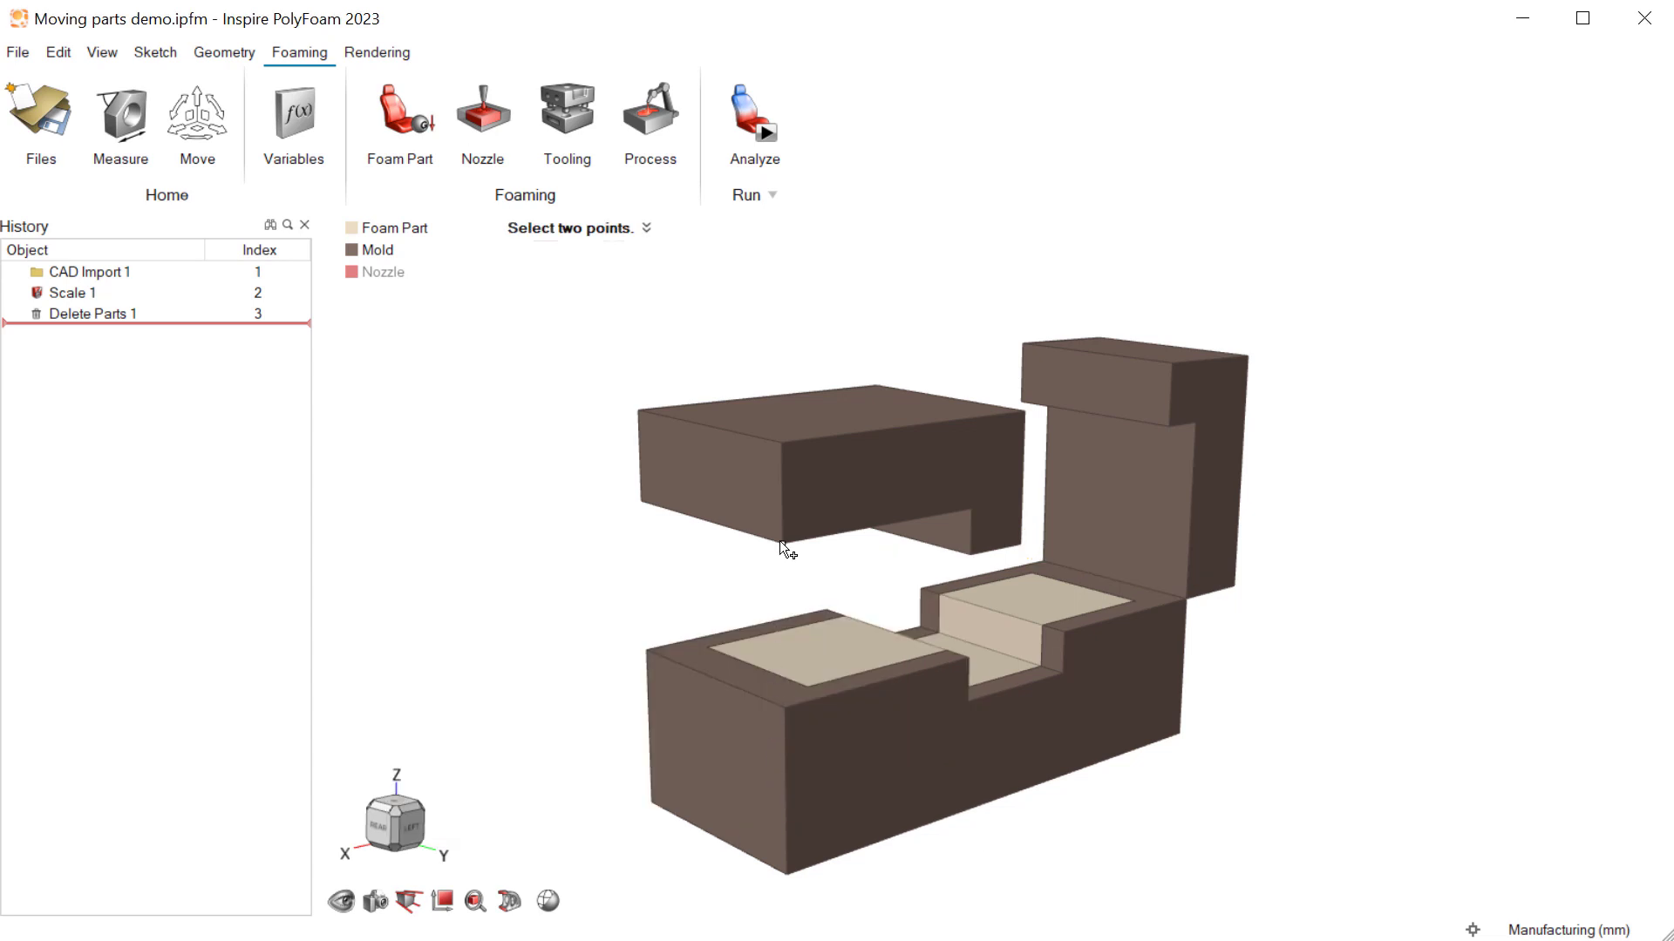
left_click(786, 708)
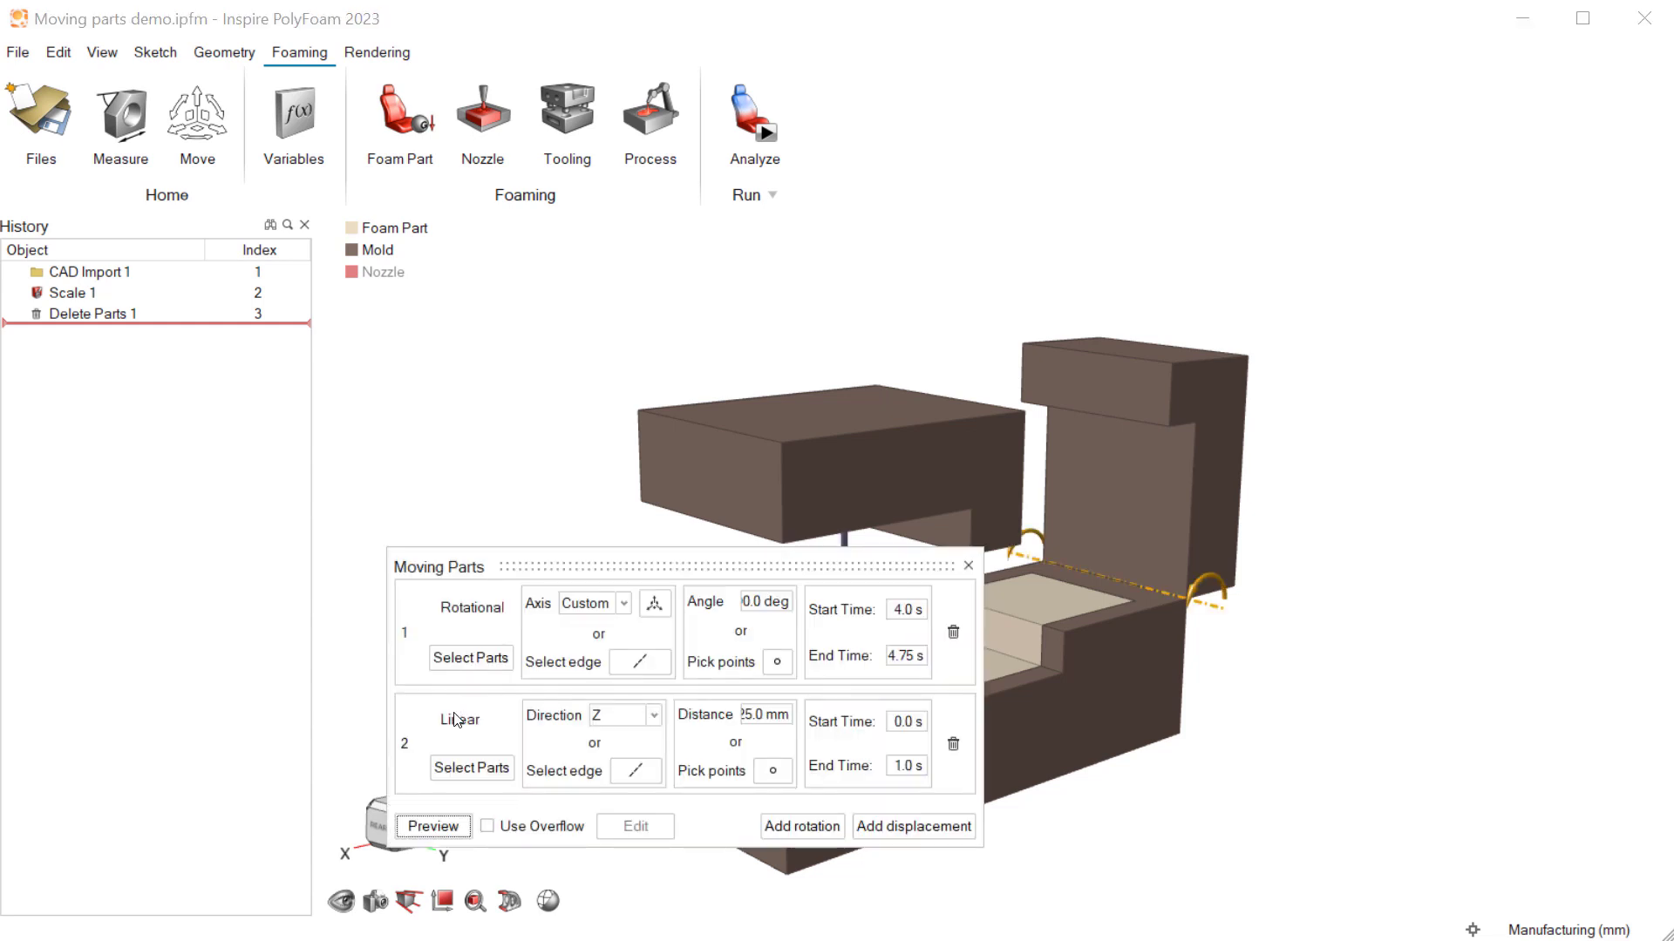
Set the displacement's start time to 4 s and its end time to 4.75 s.
left_click(907, 722)
type("4")
key("Tab")
type("4.75")
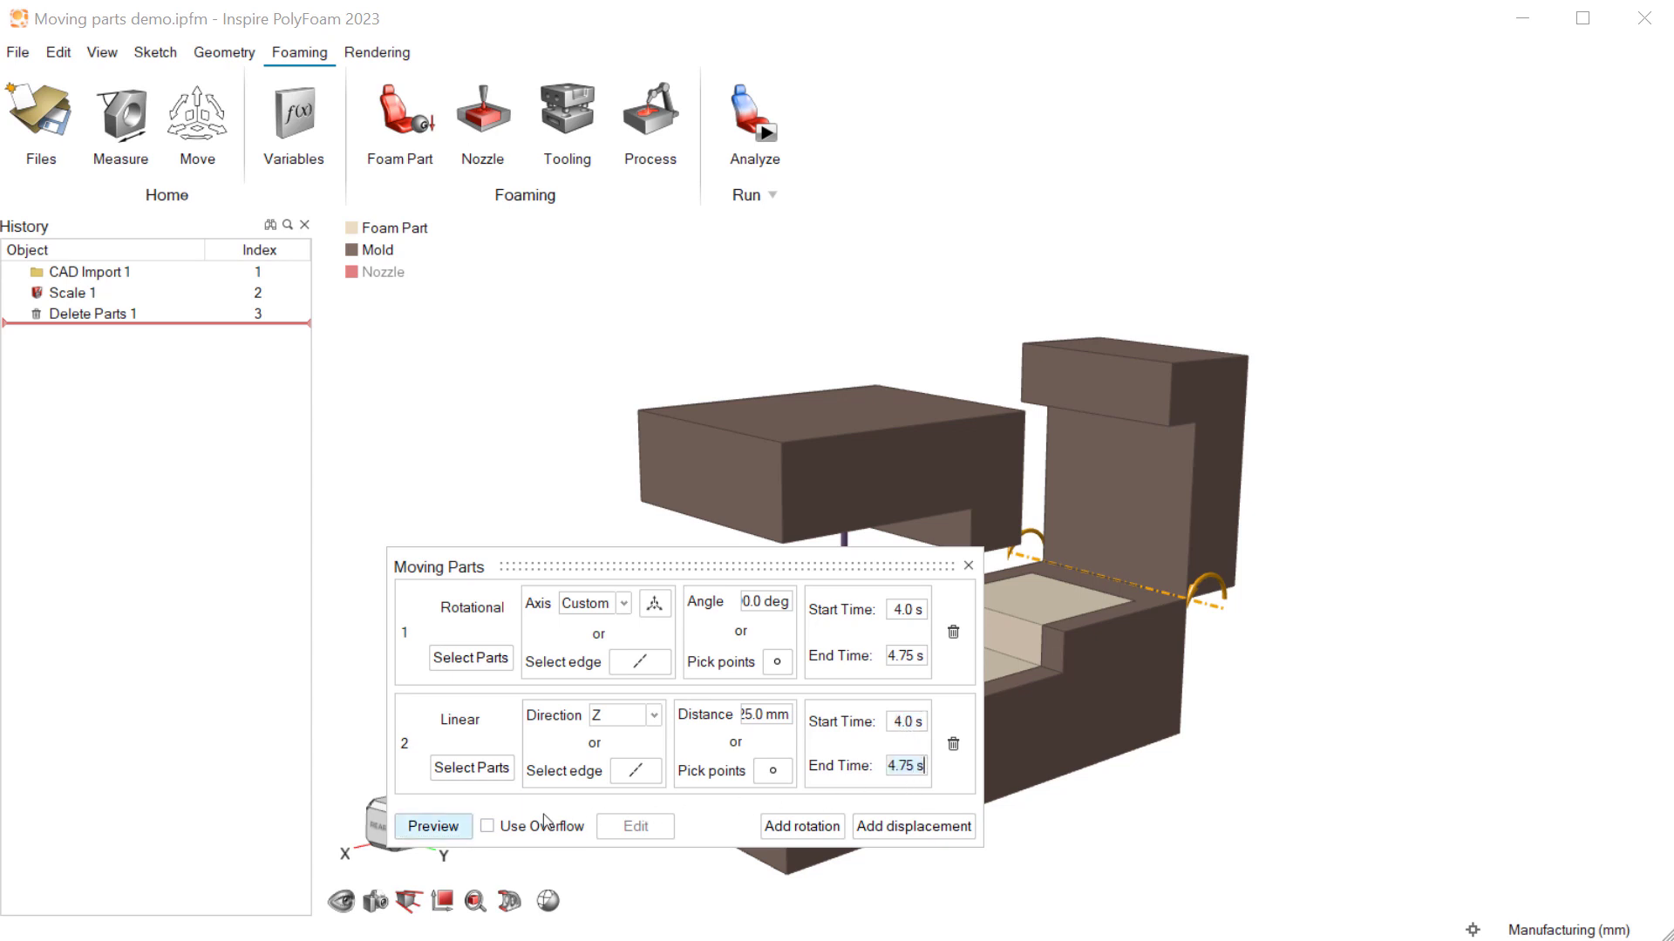
Preview the combined motion of both mold parts, and turn on Use Overflow for the setup.
left_click(434, 826)
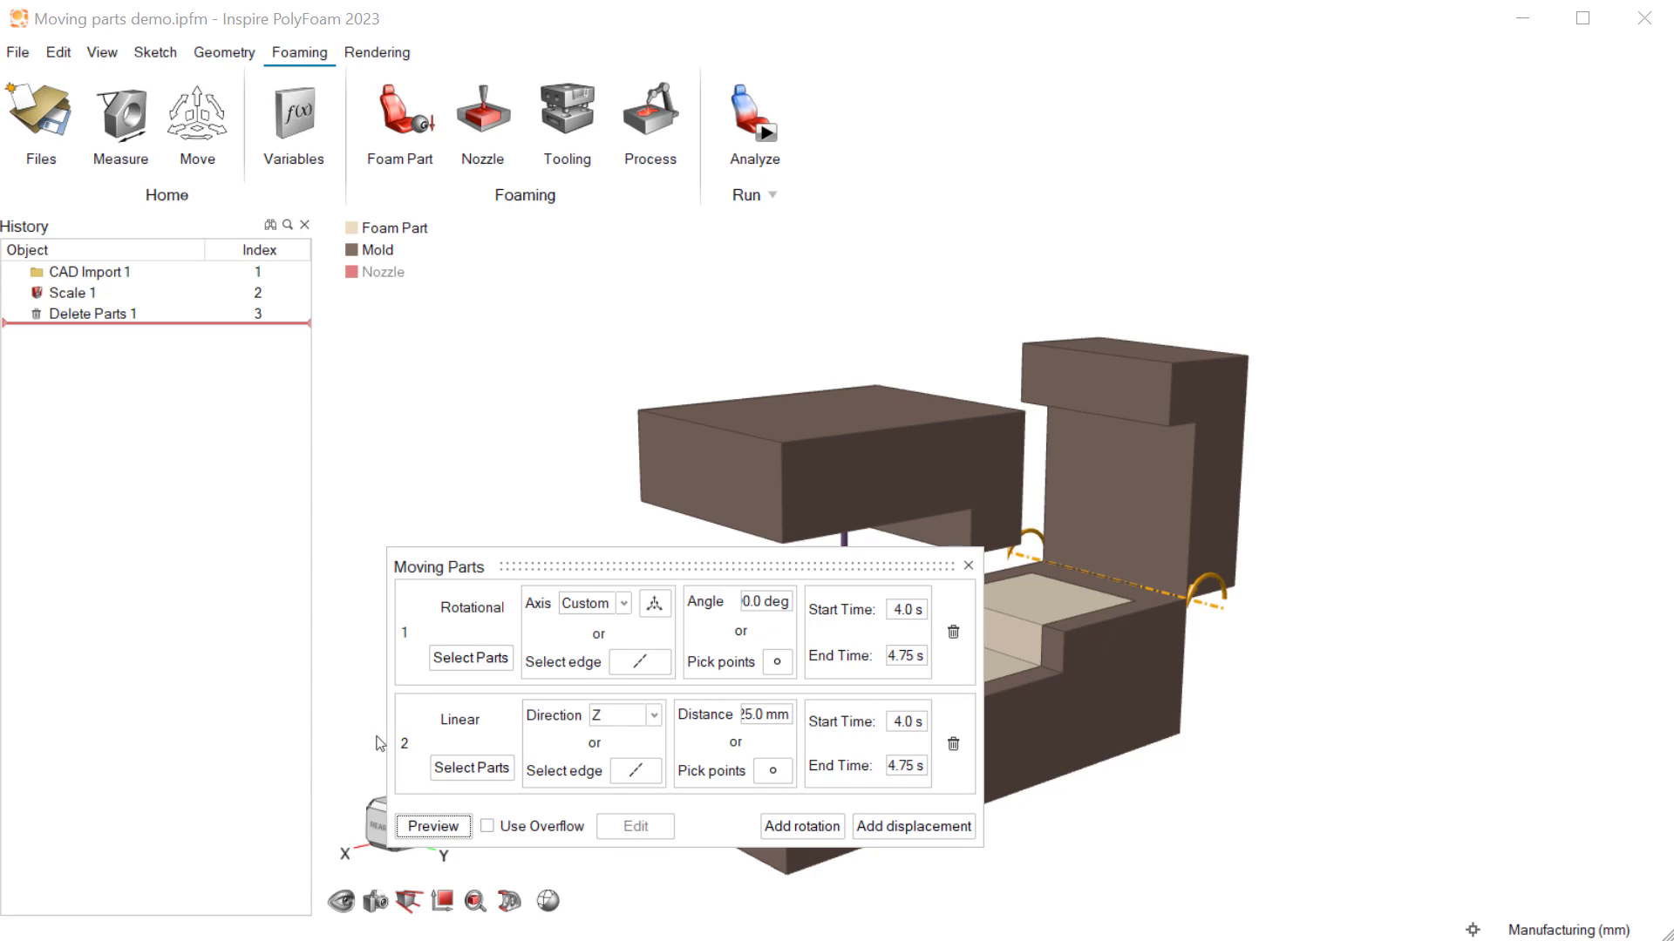
left_click(496, 828)
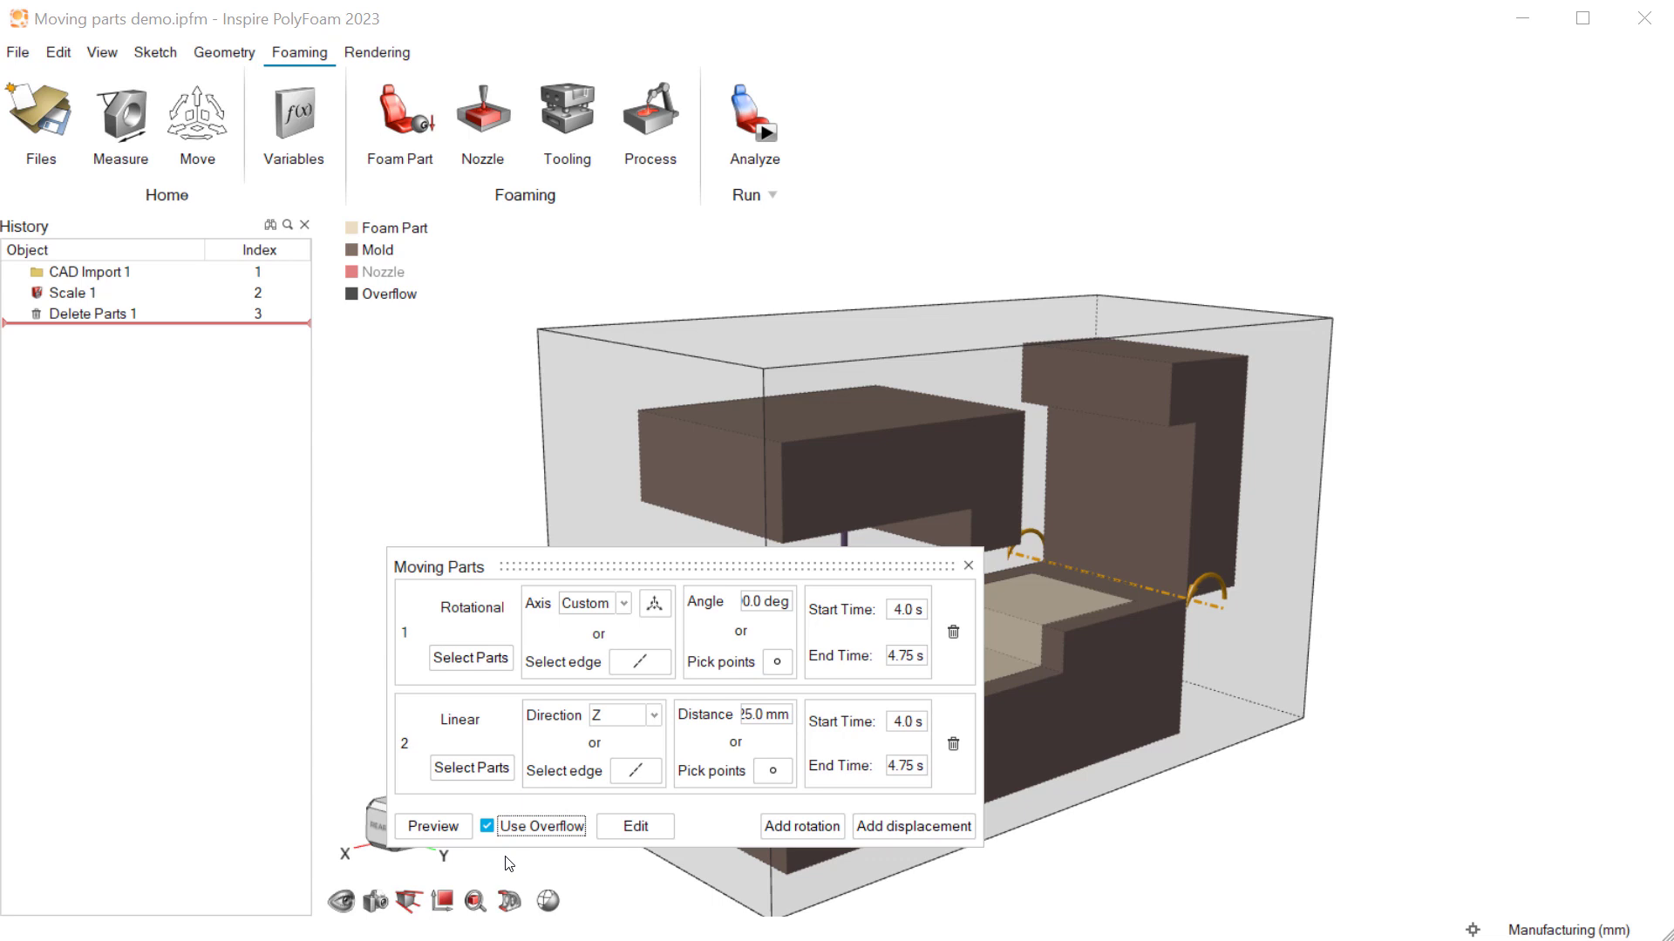
right_click(505, 858)
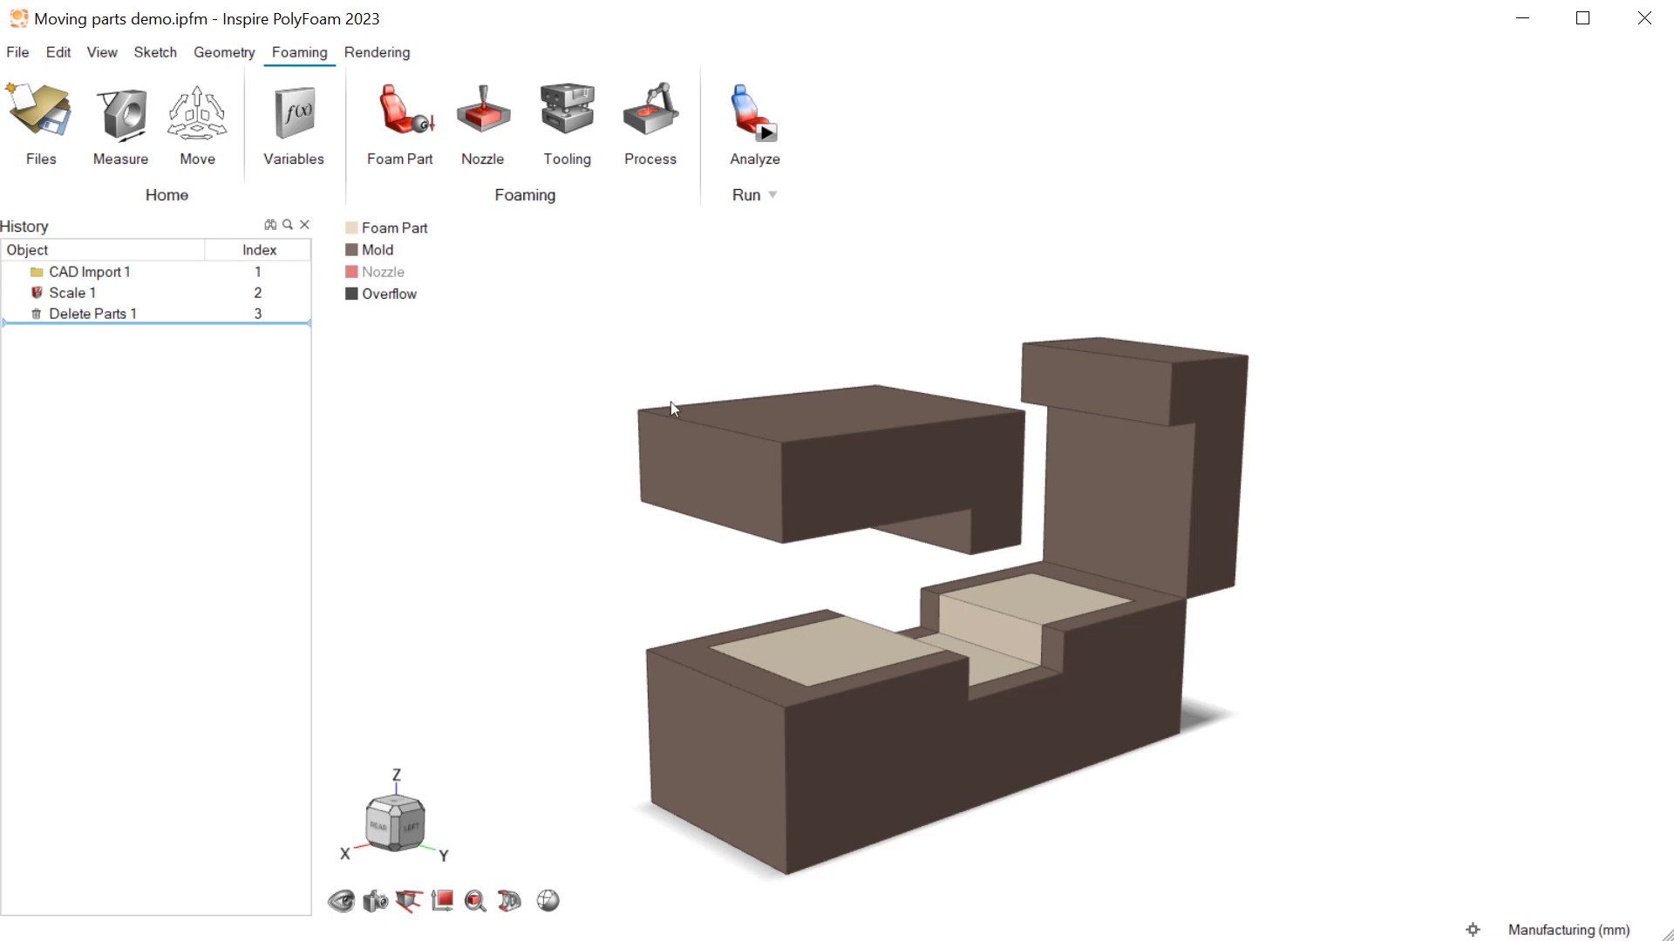
Run the foaming analysis FSI_test_overflow with 1833090 cells, and play the animation of its injection results.
left_click(766, 134)
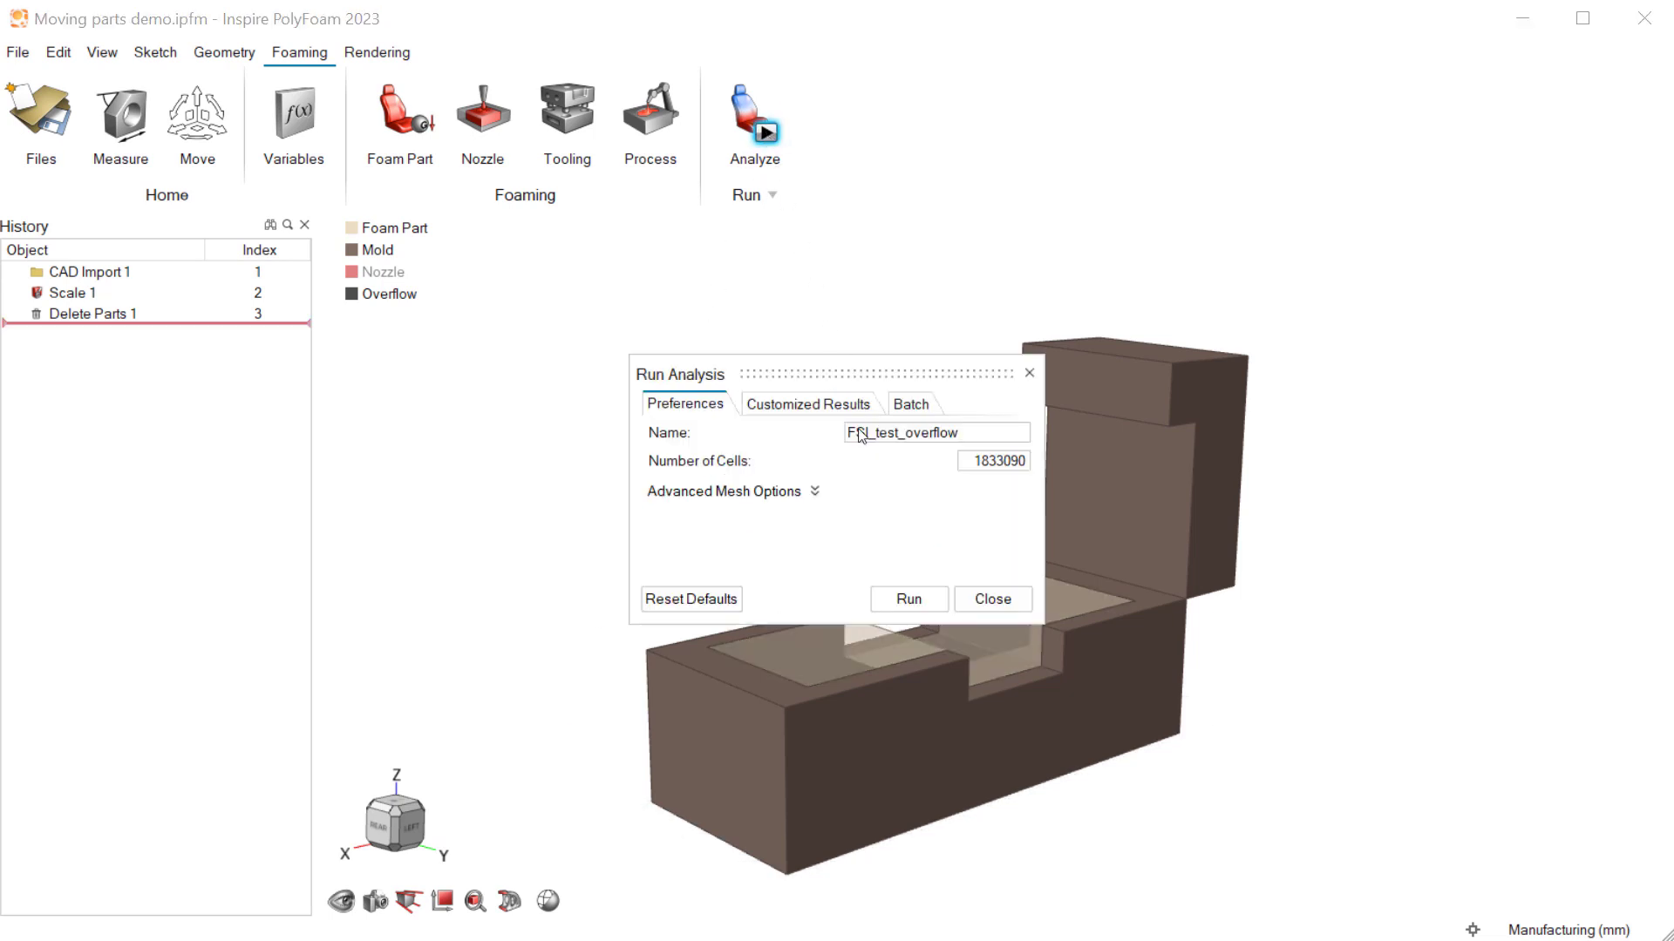
left_click(905, 600)
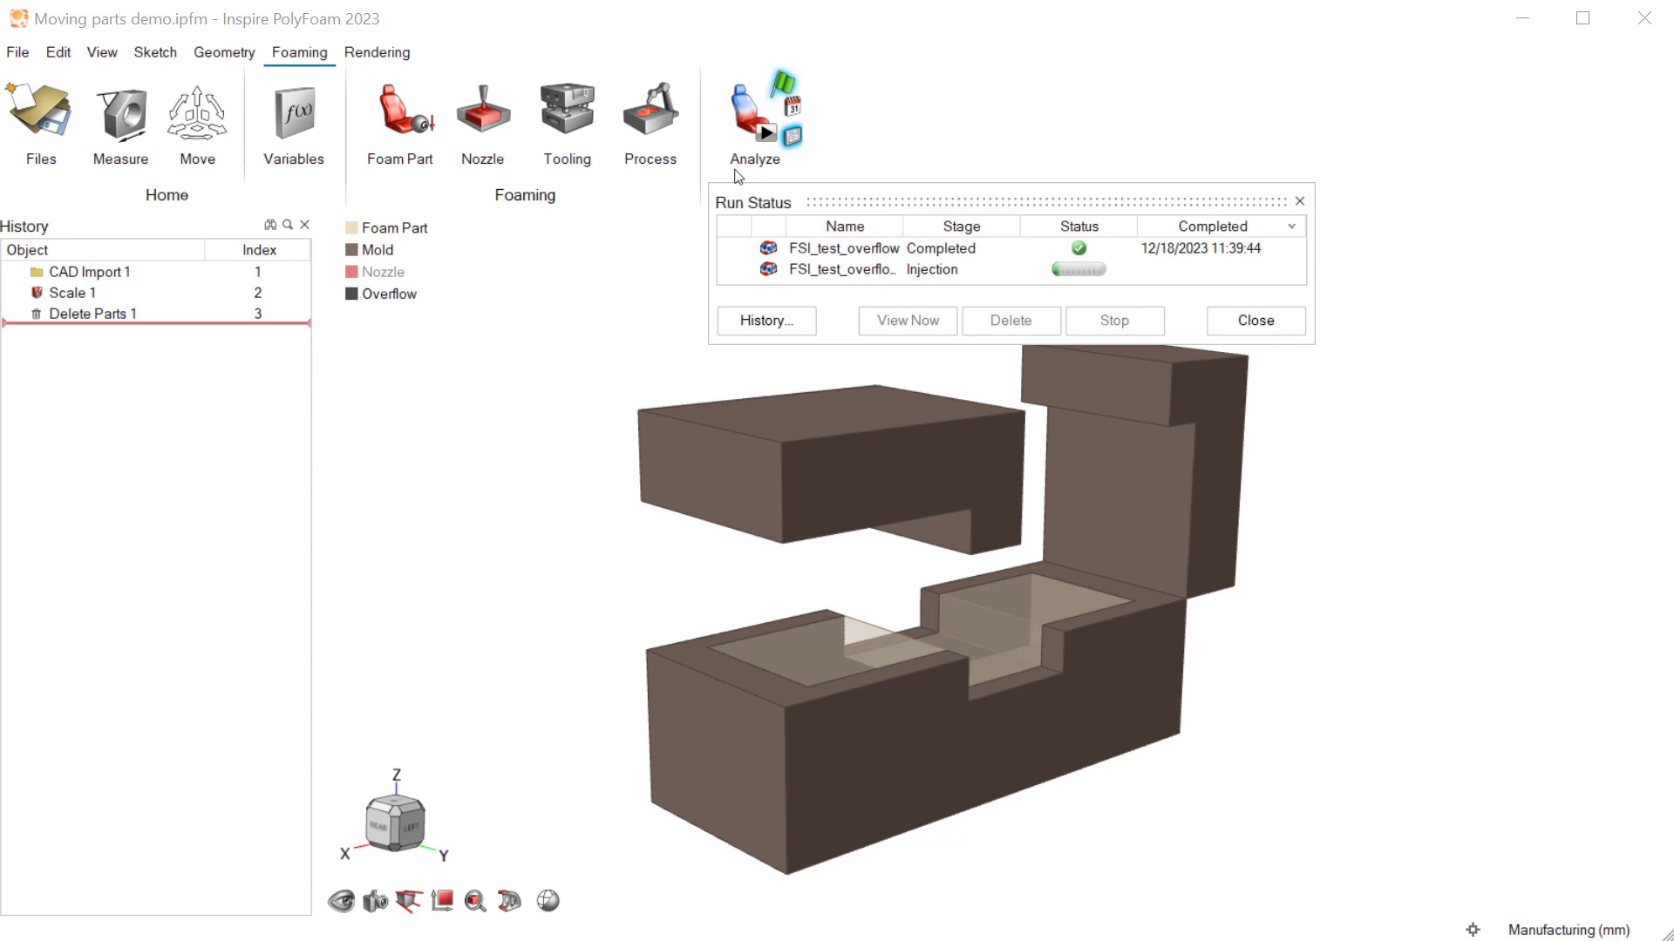
left_click(787, 84)
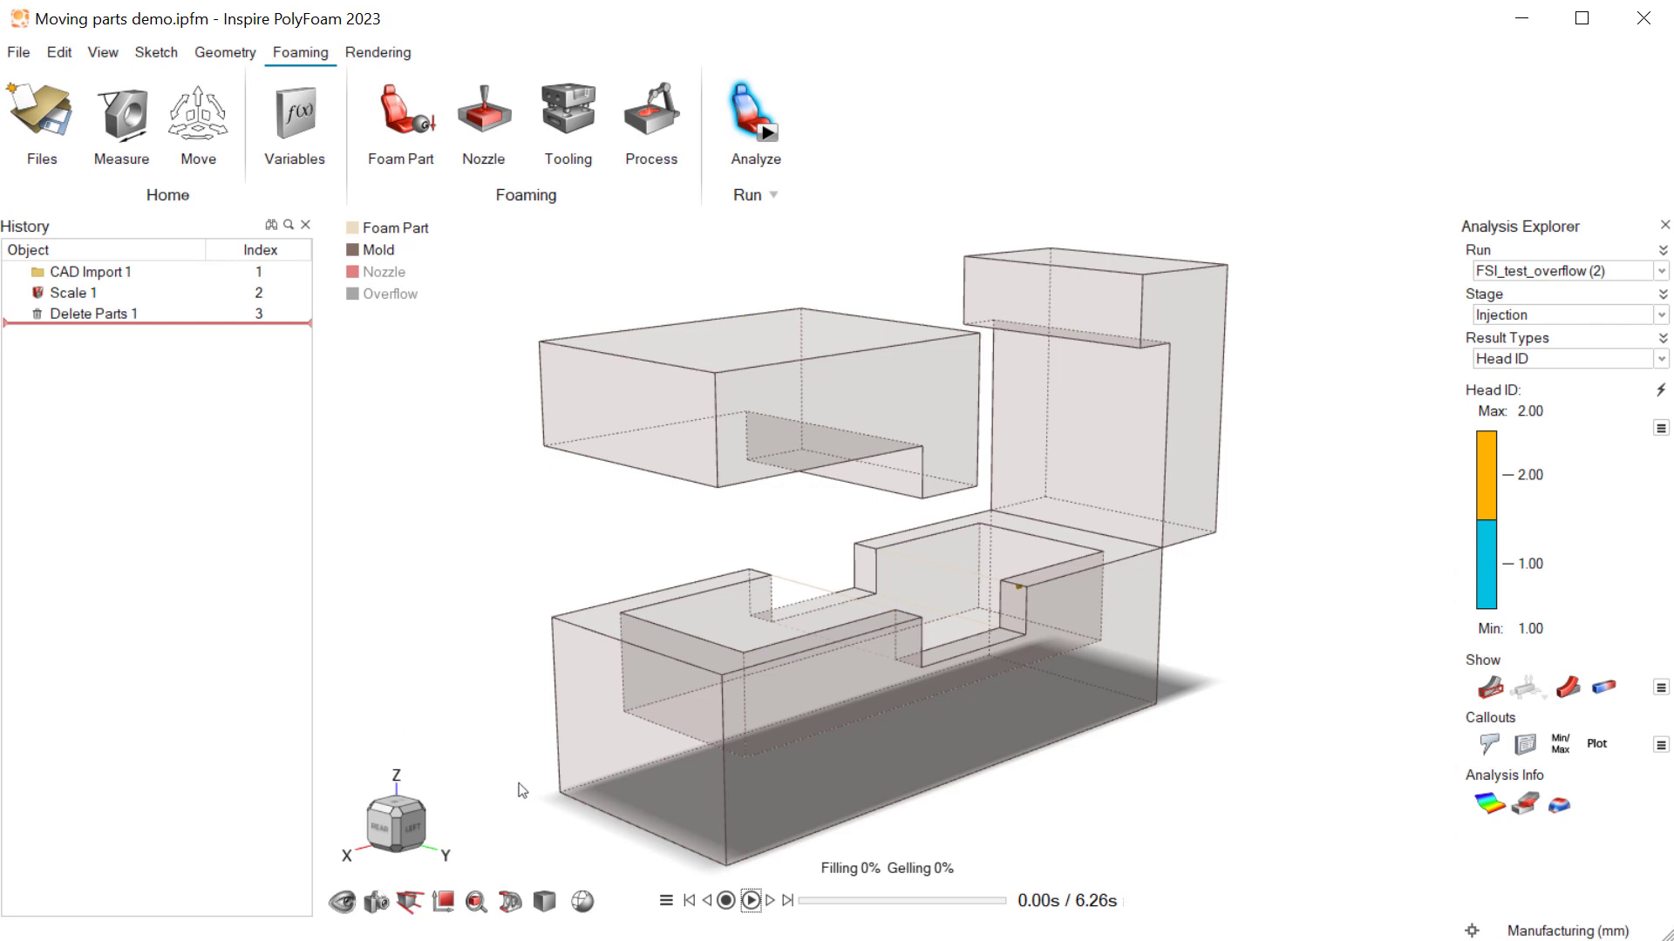
left_click(750, 901)
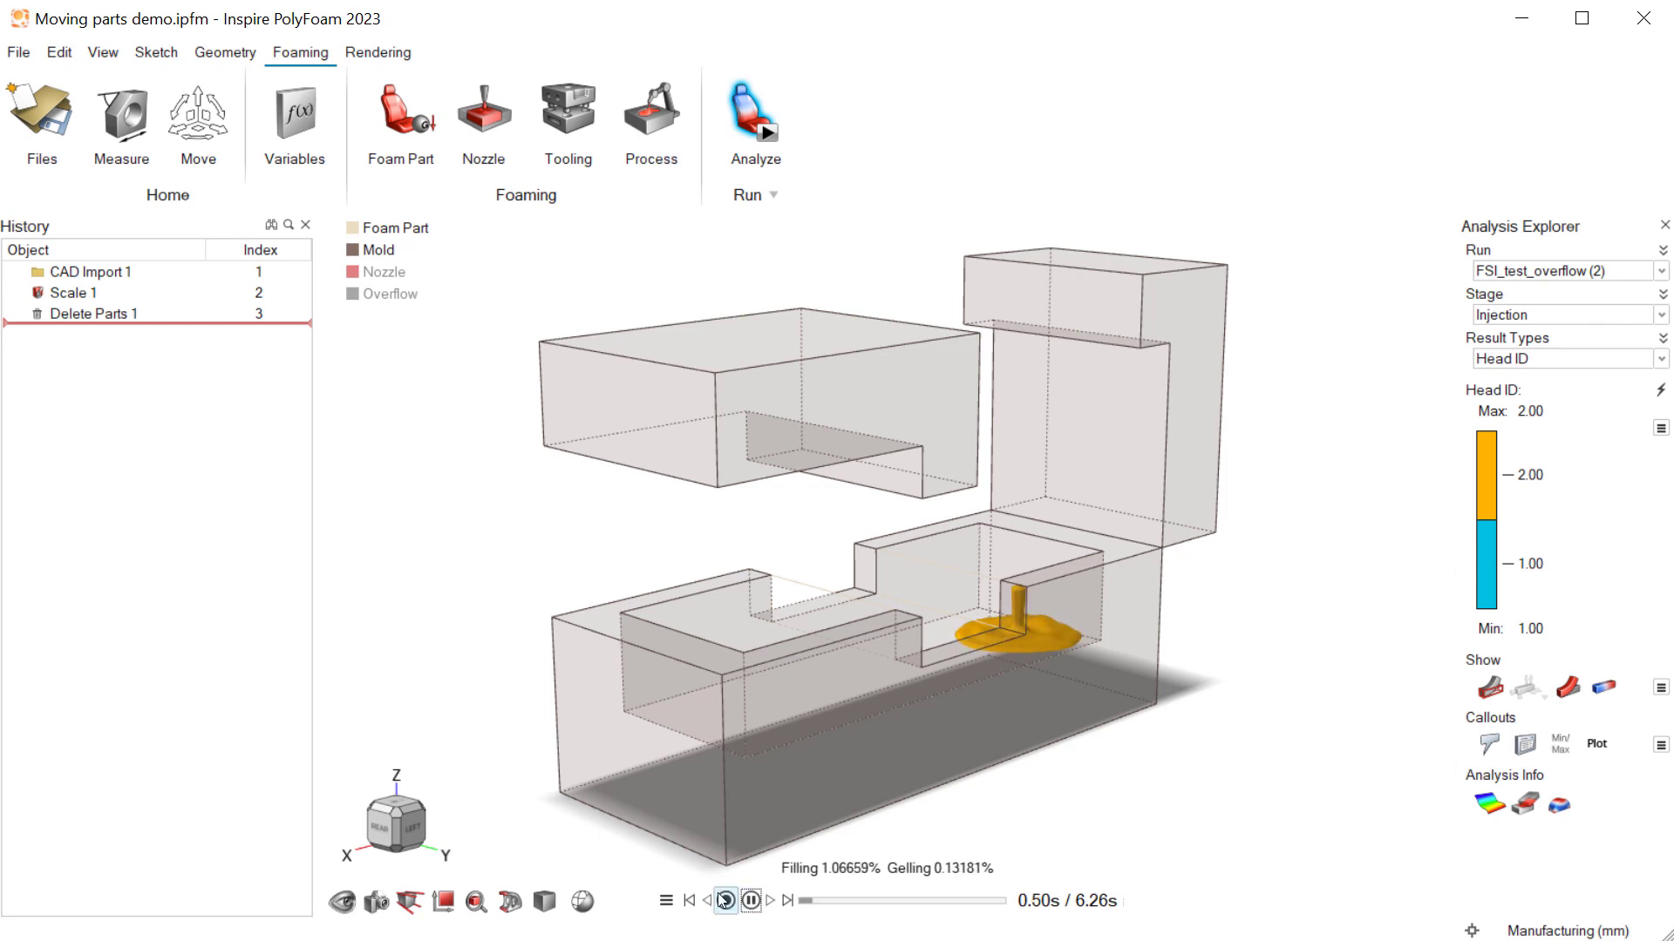